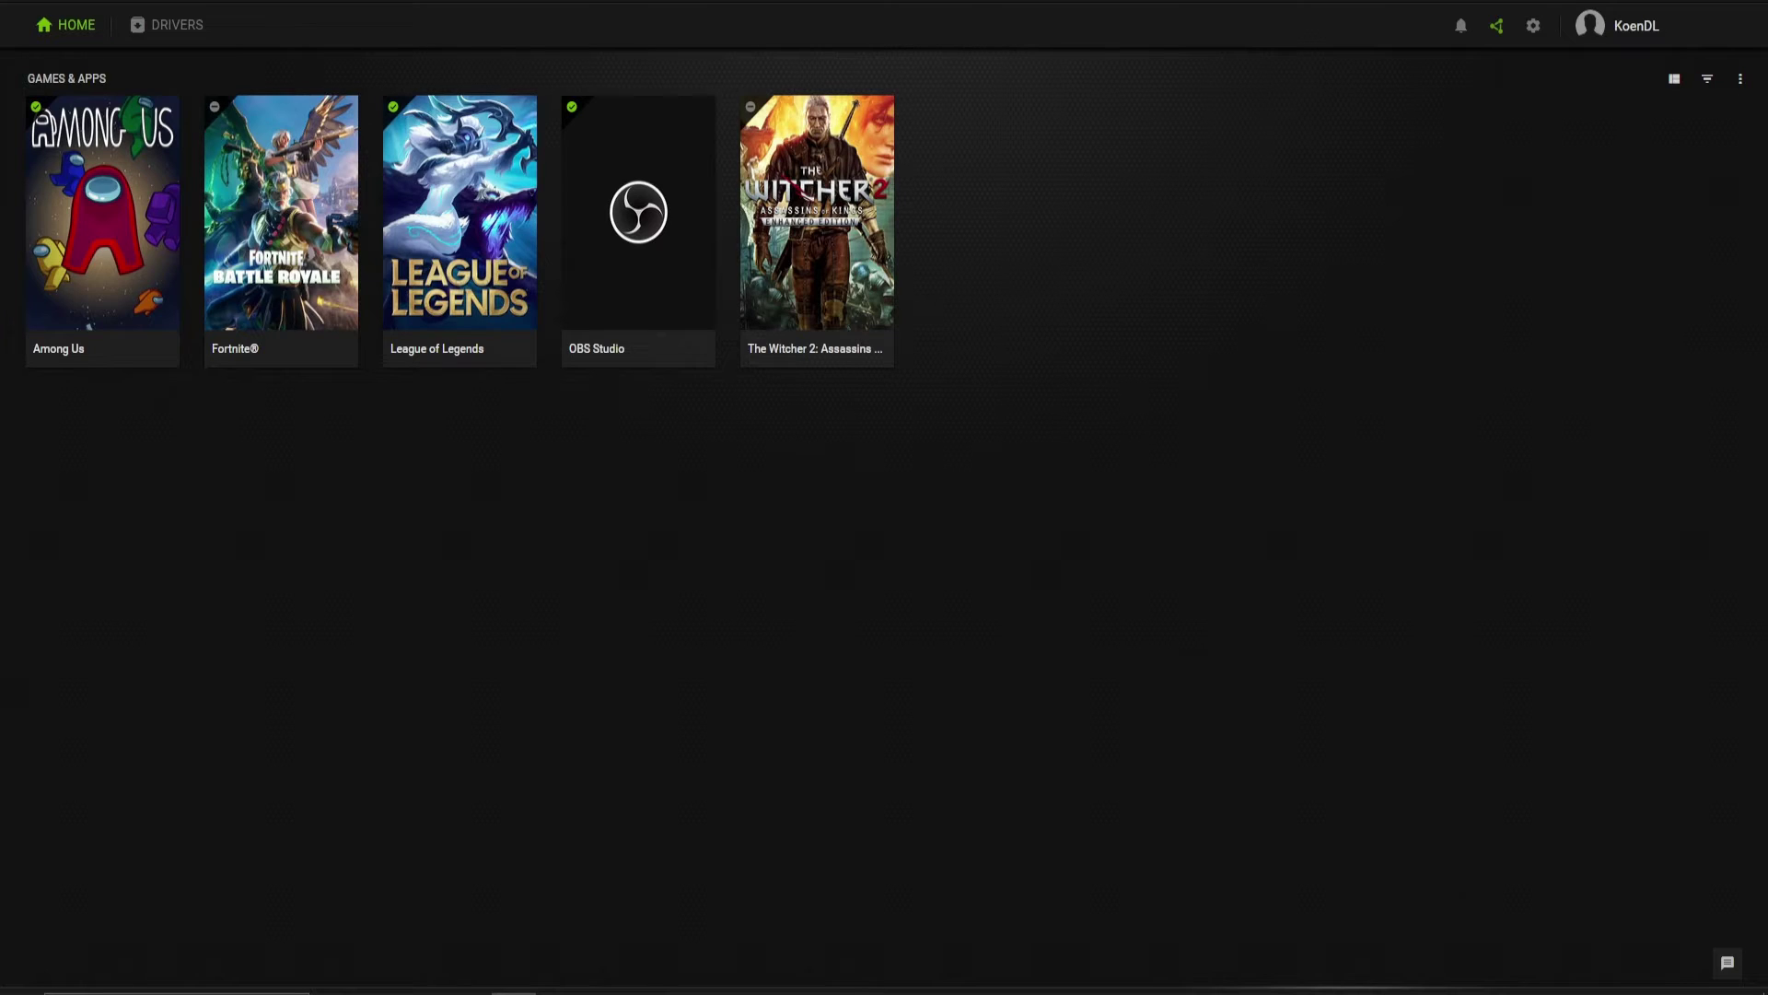
# In general settings, switch the In-Game Overlay toggle on and open its overlay settings.
pyautogui.click(1532, 26)
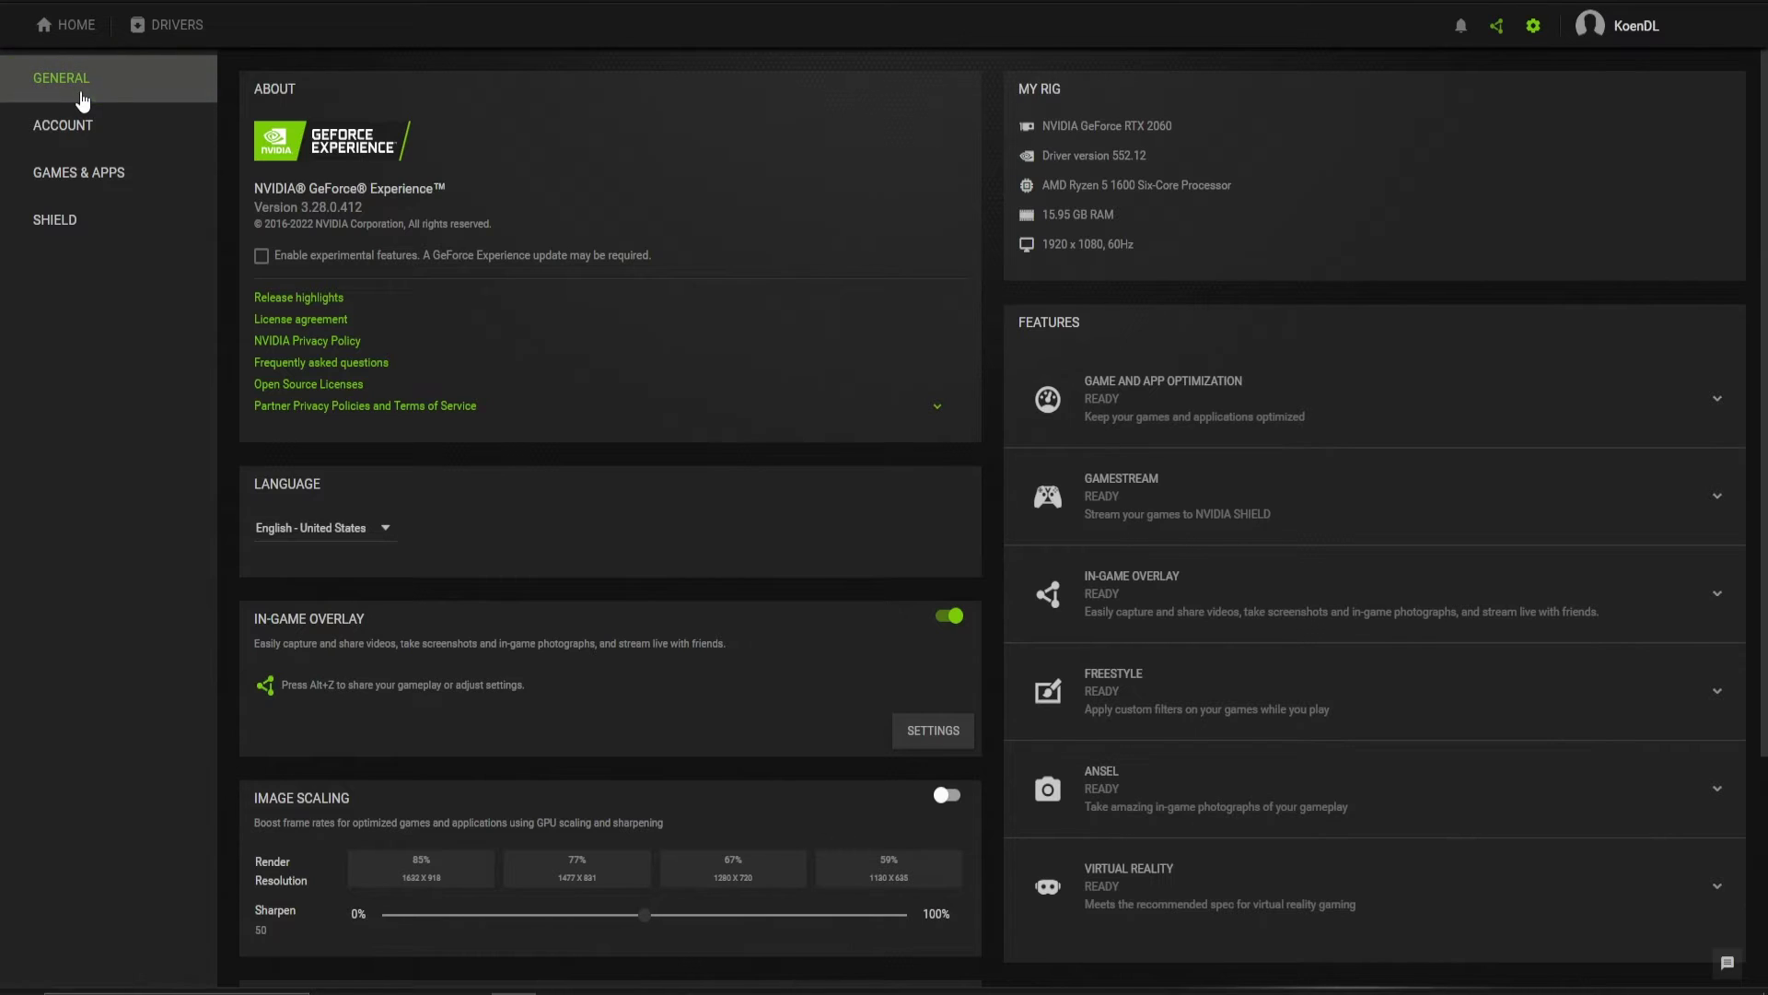
pyautogui.click(952, 619)
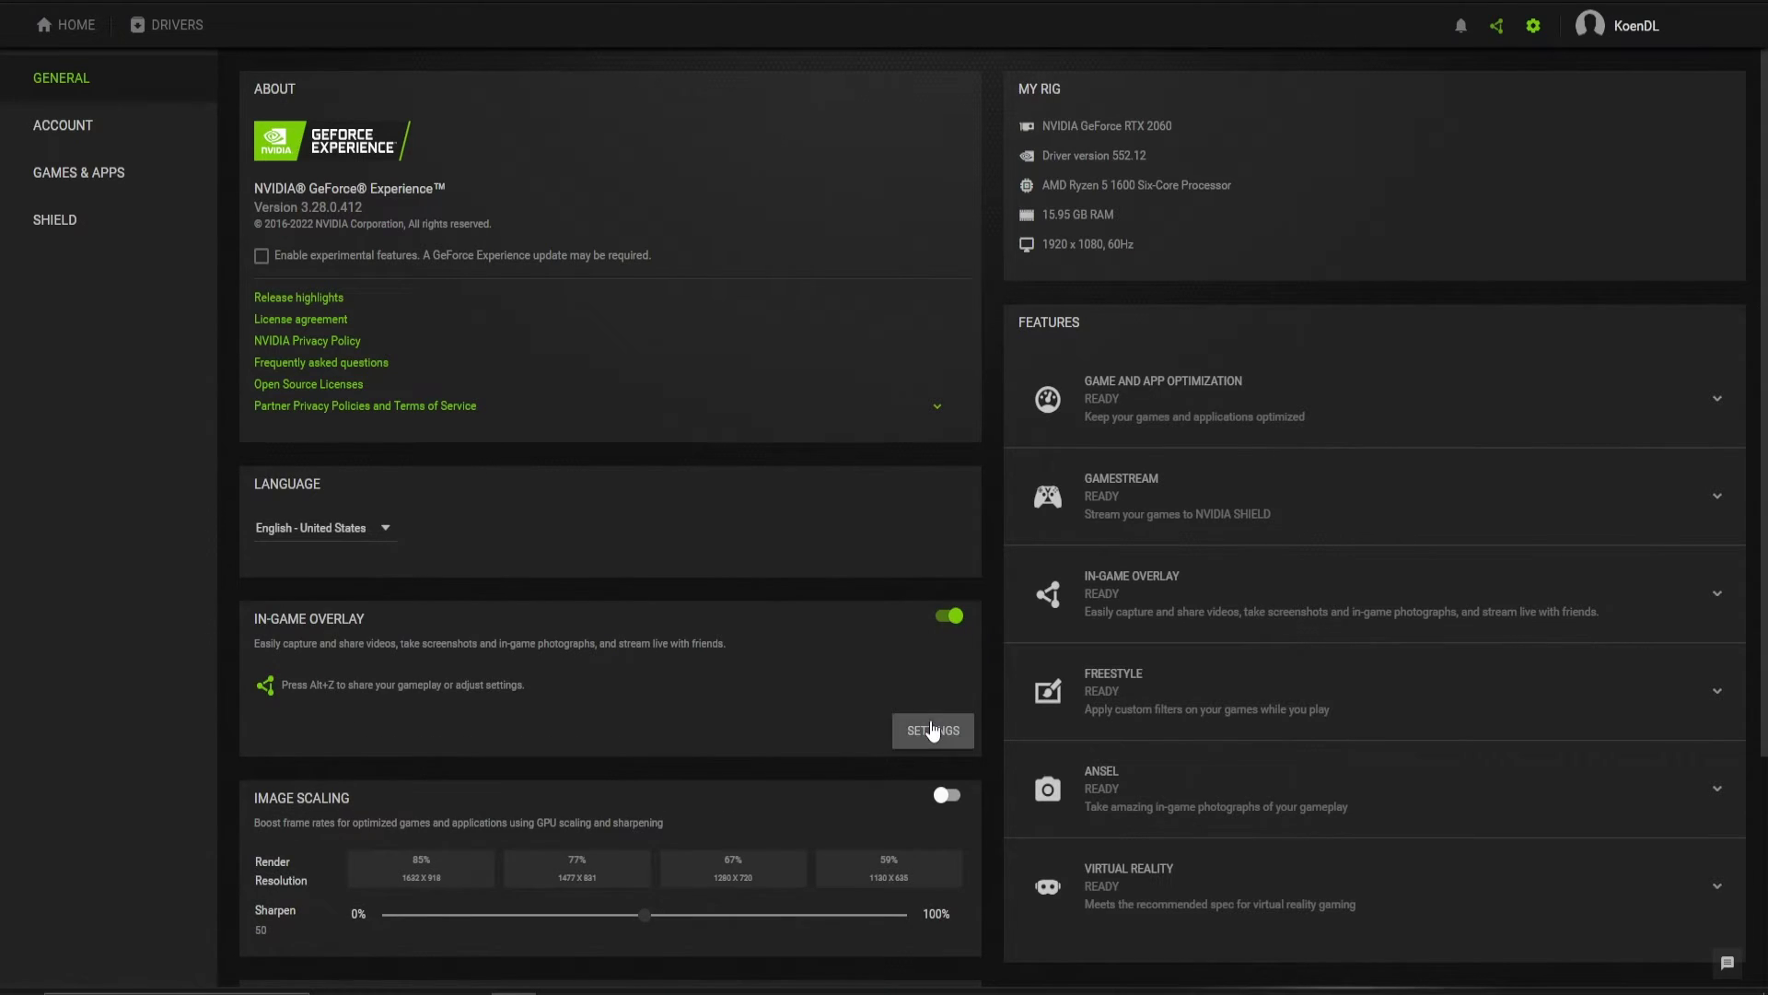
pyautogui.click(931, 733)
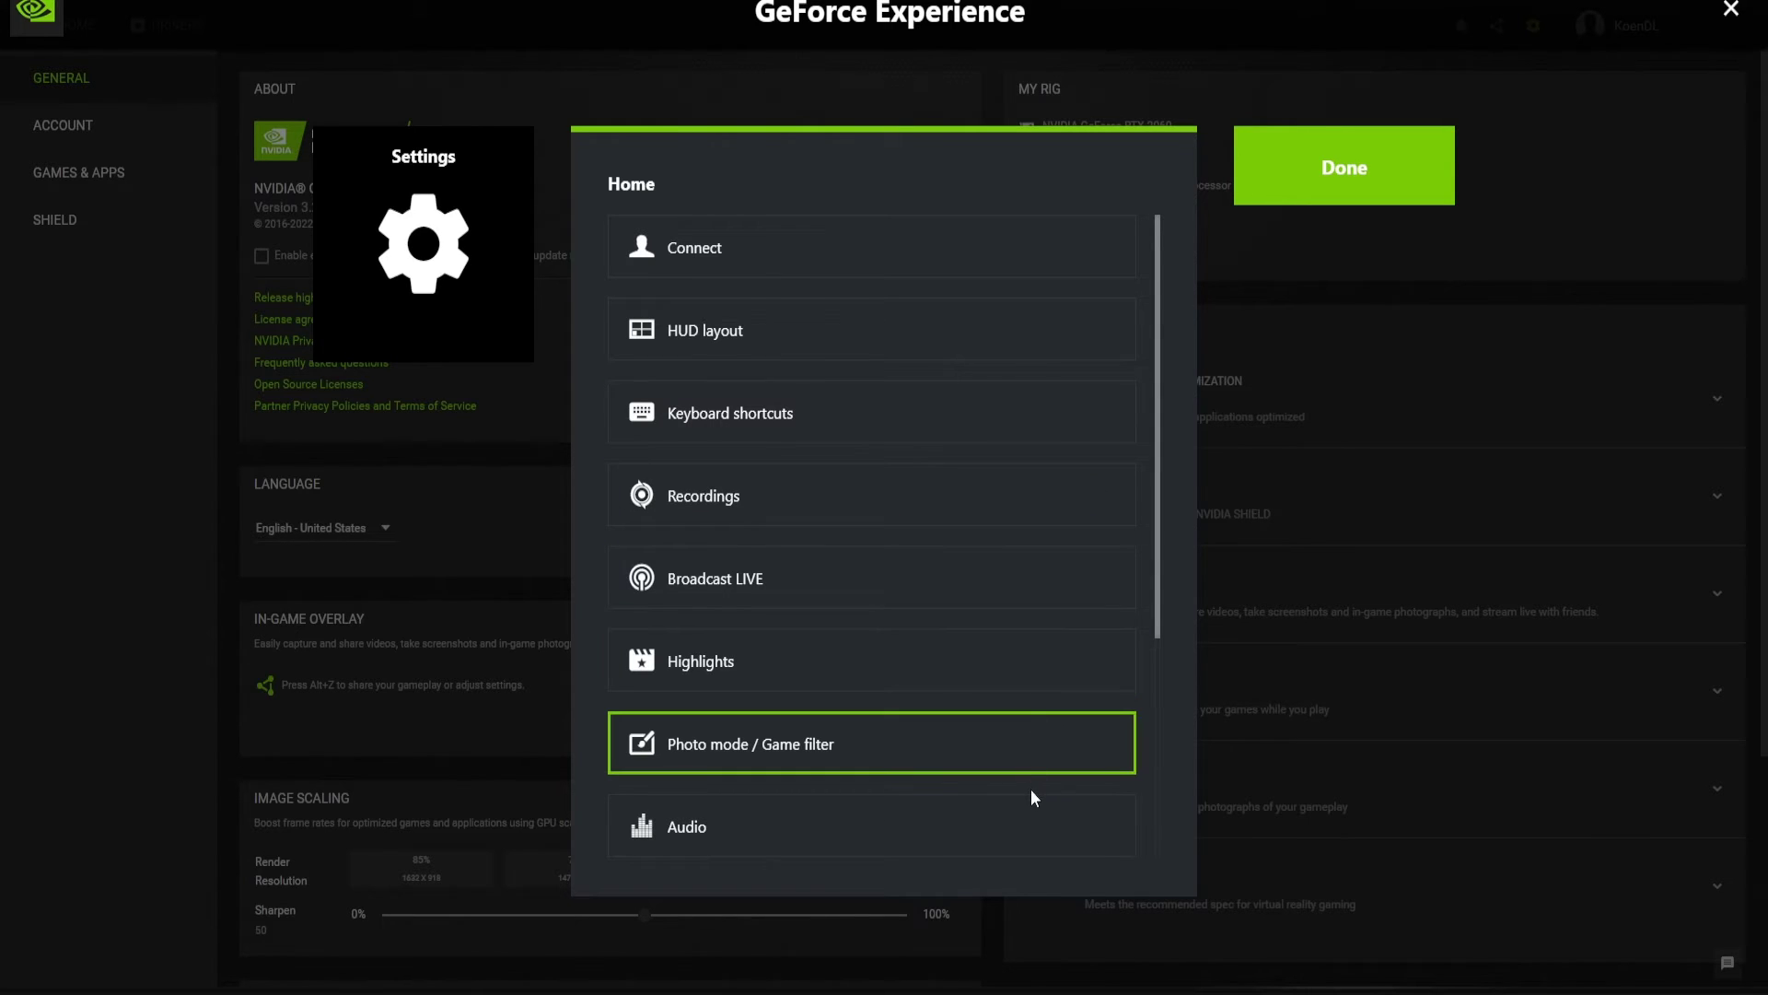
# Close the overlay settings and panel with Alt+Z, then retry loading the League client's home page.
pyautogui.click(1367, 182)
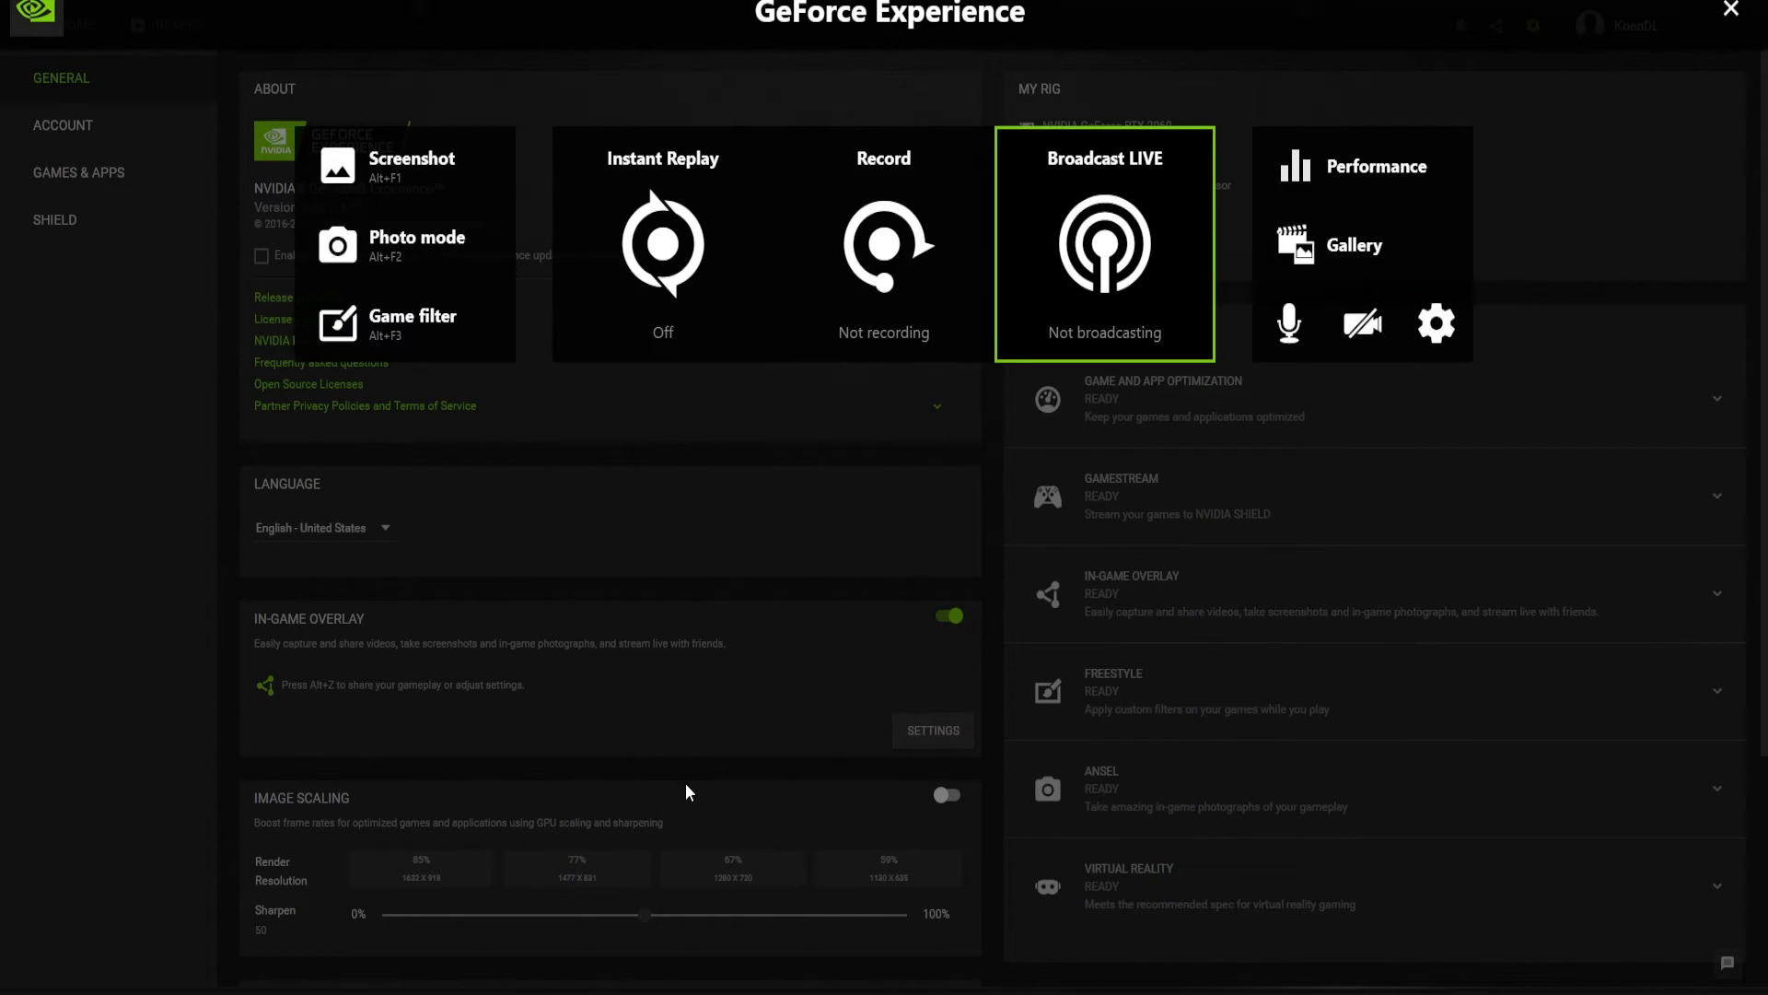
pyautogui.hotkey('alt', 'z')
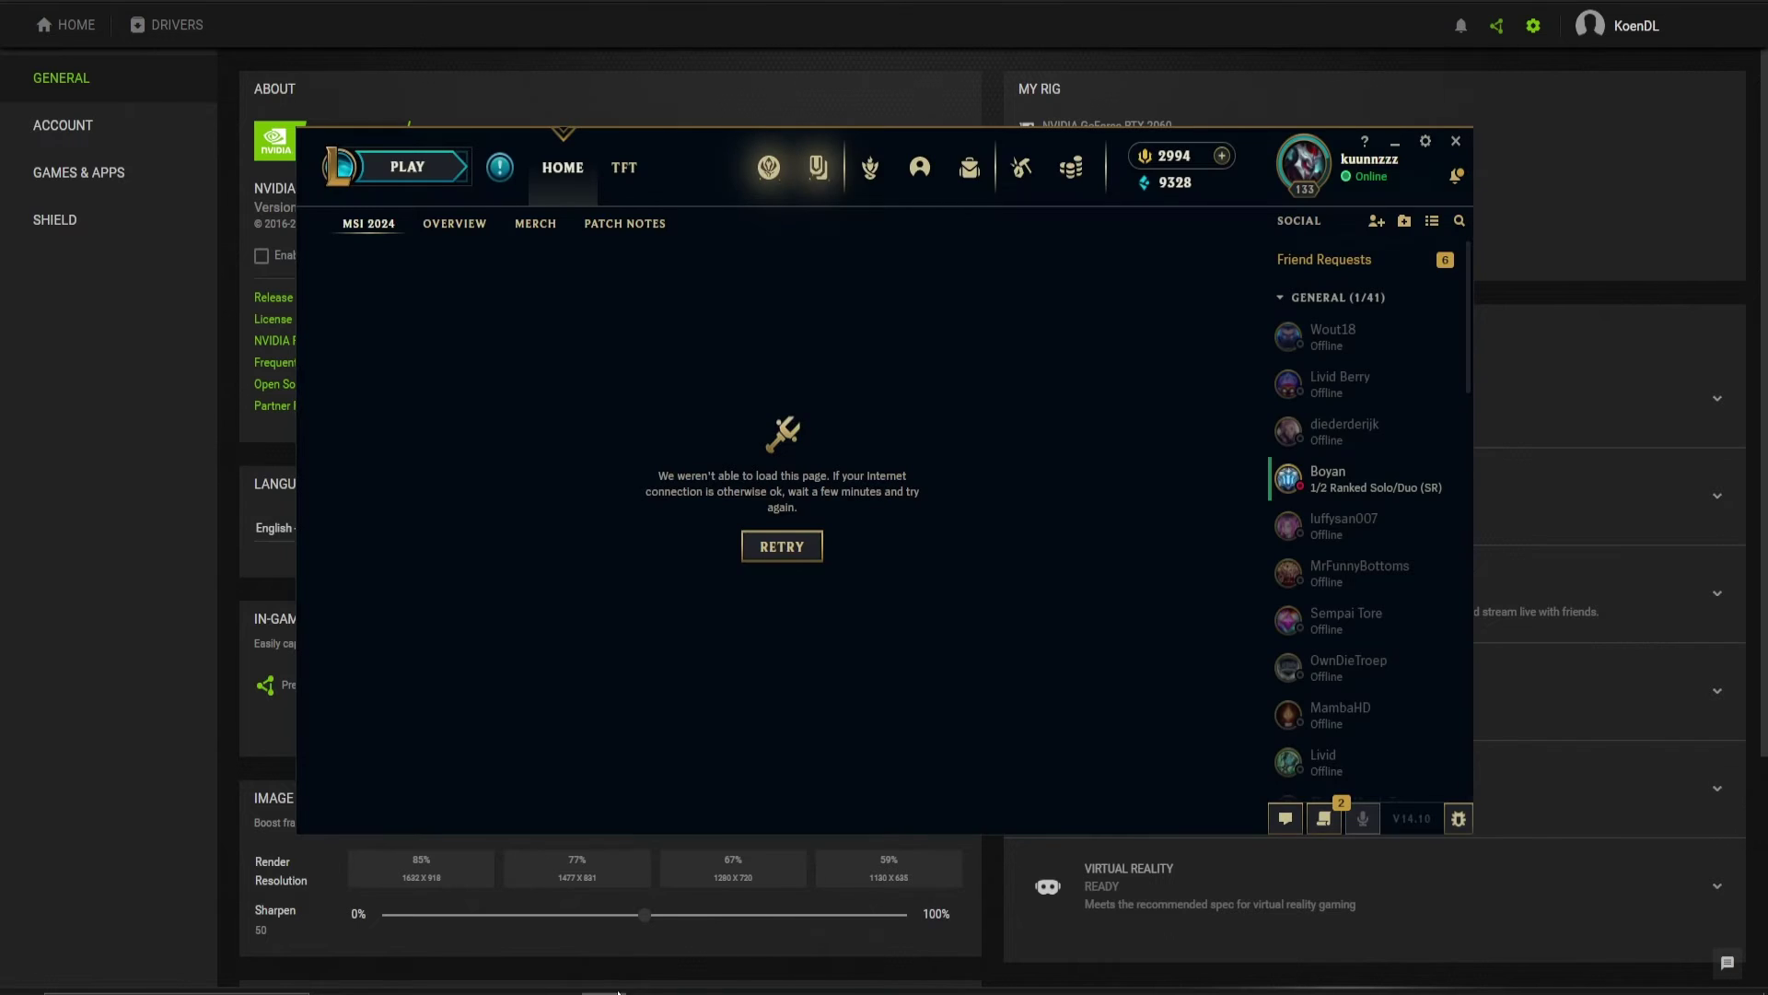
pyautogui.click(782, 547)
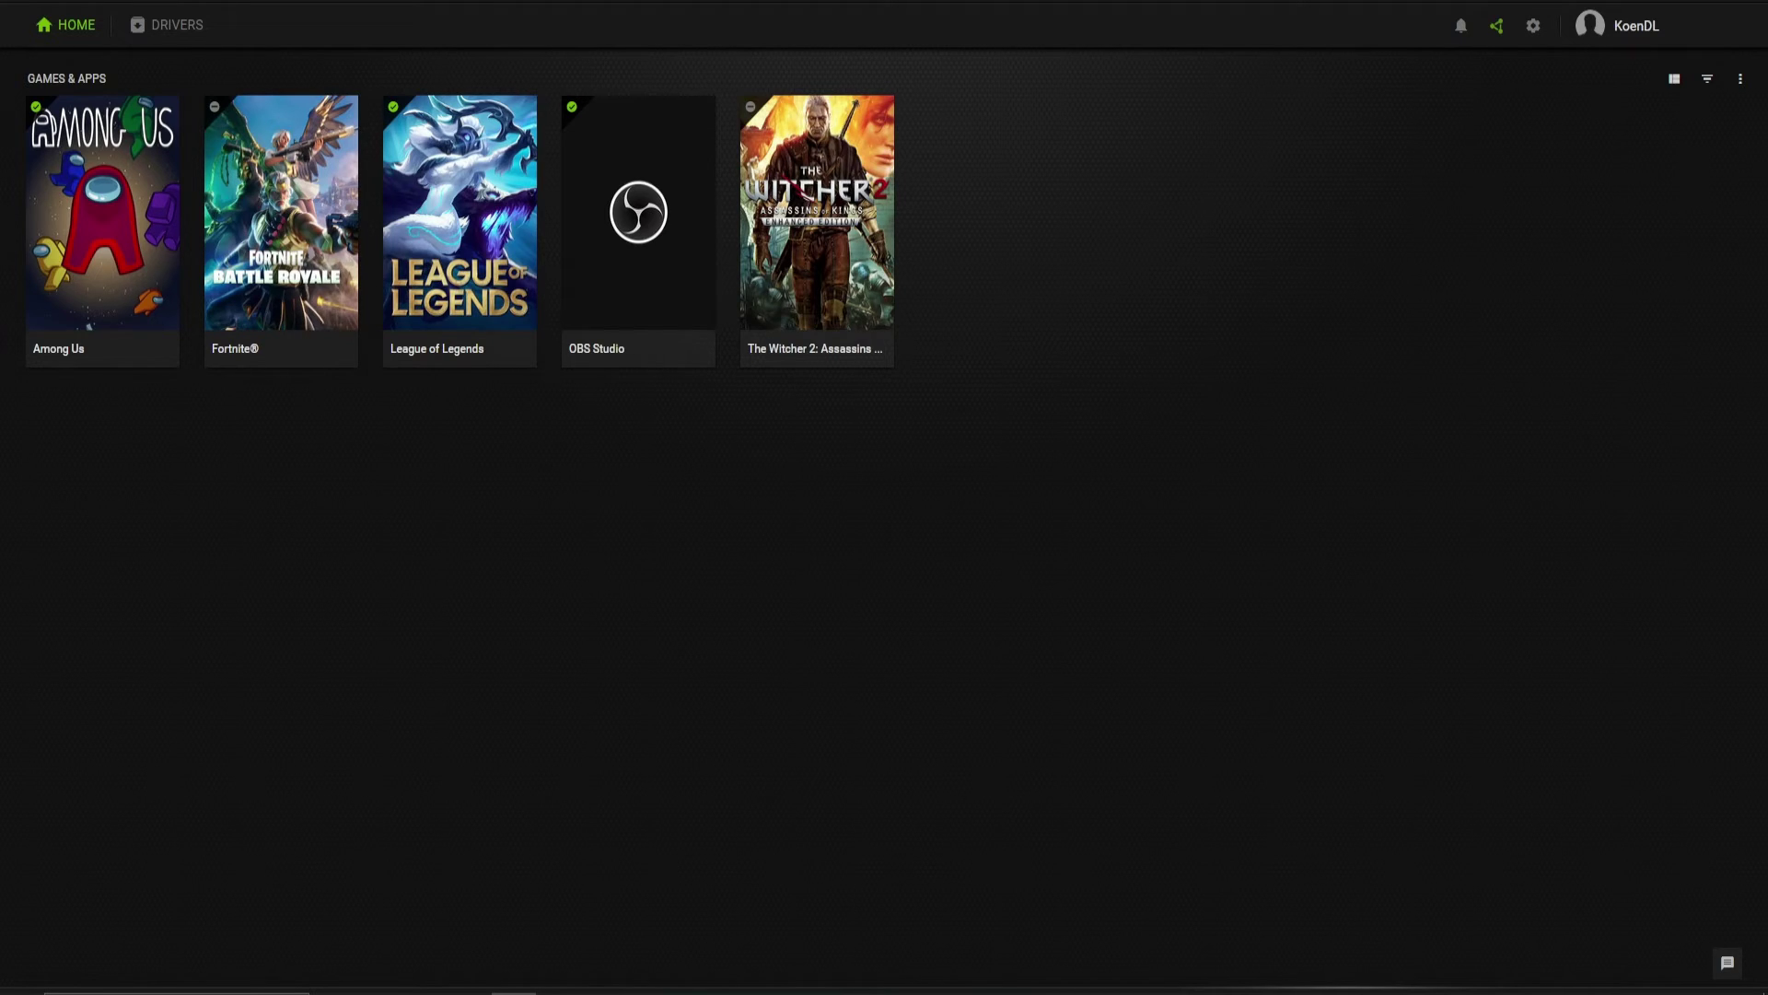
# Reopen the overlay, save a screenshot to the Gallery, and try Photo mode and Game filter.
pyautogui.hotkey('alt', 'z')
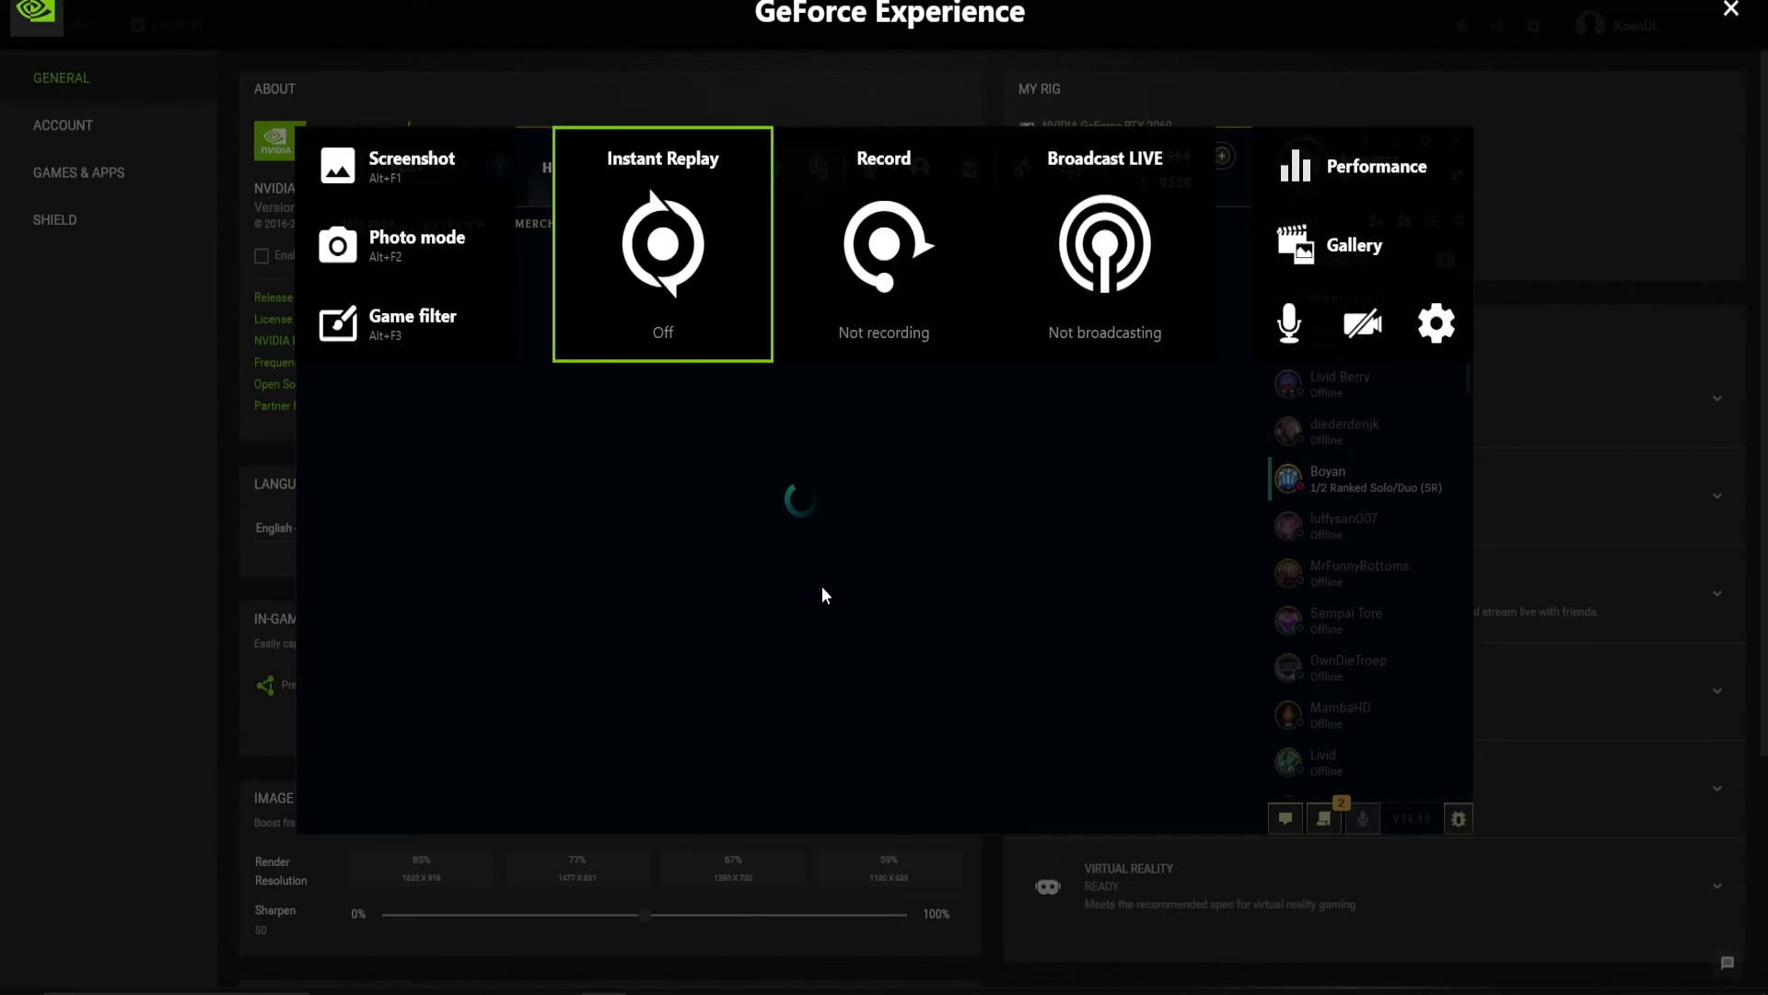
pyautogui.click(436, 177)
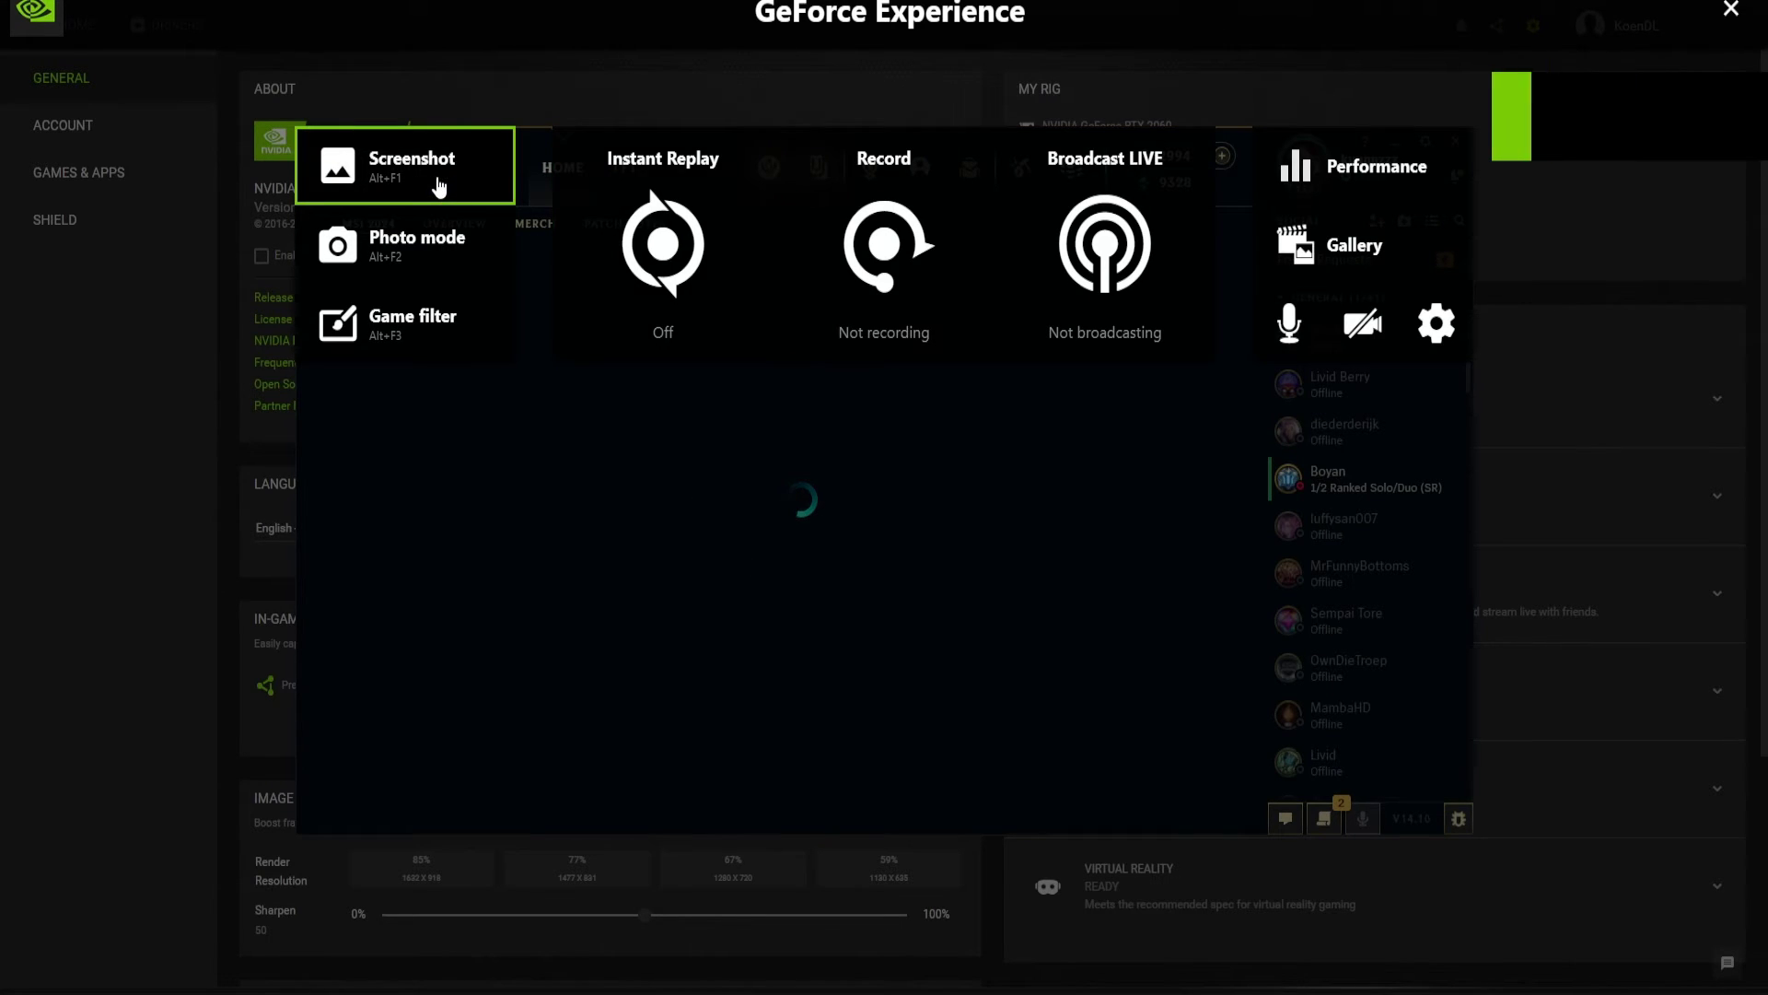
pyautogui.click(434, 253)
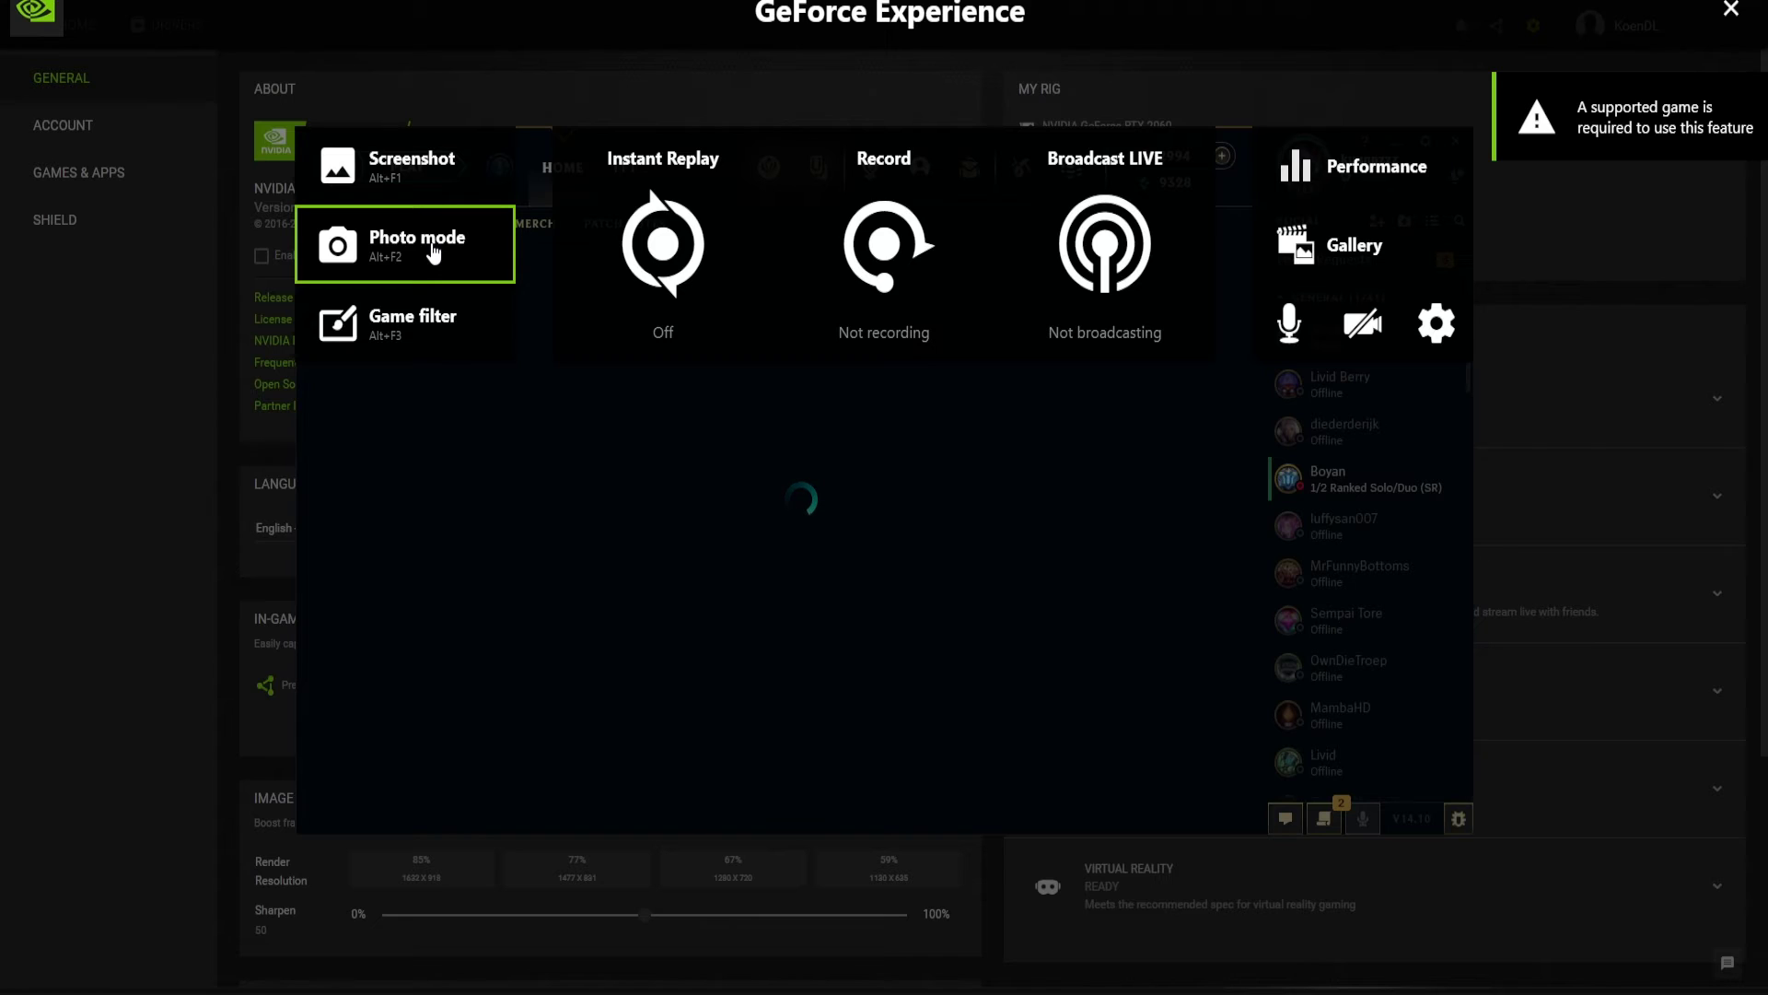
pyautogui.click(419, 324)
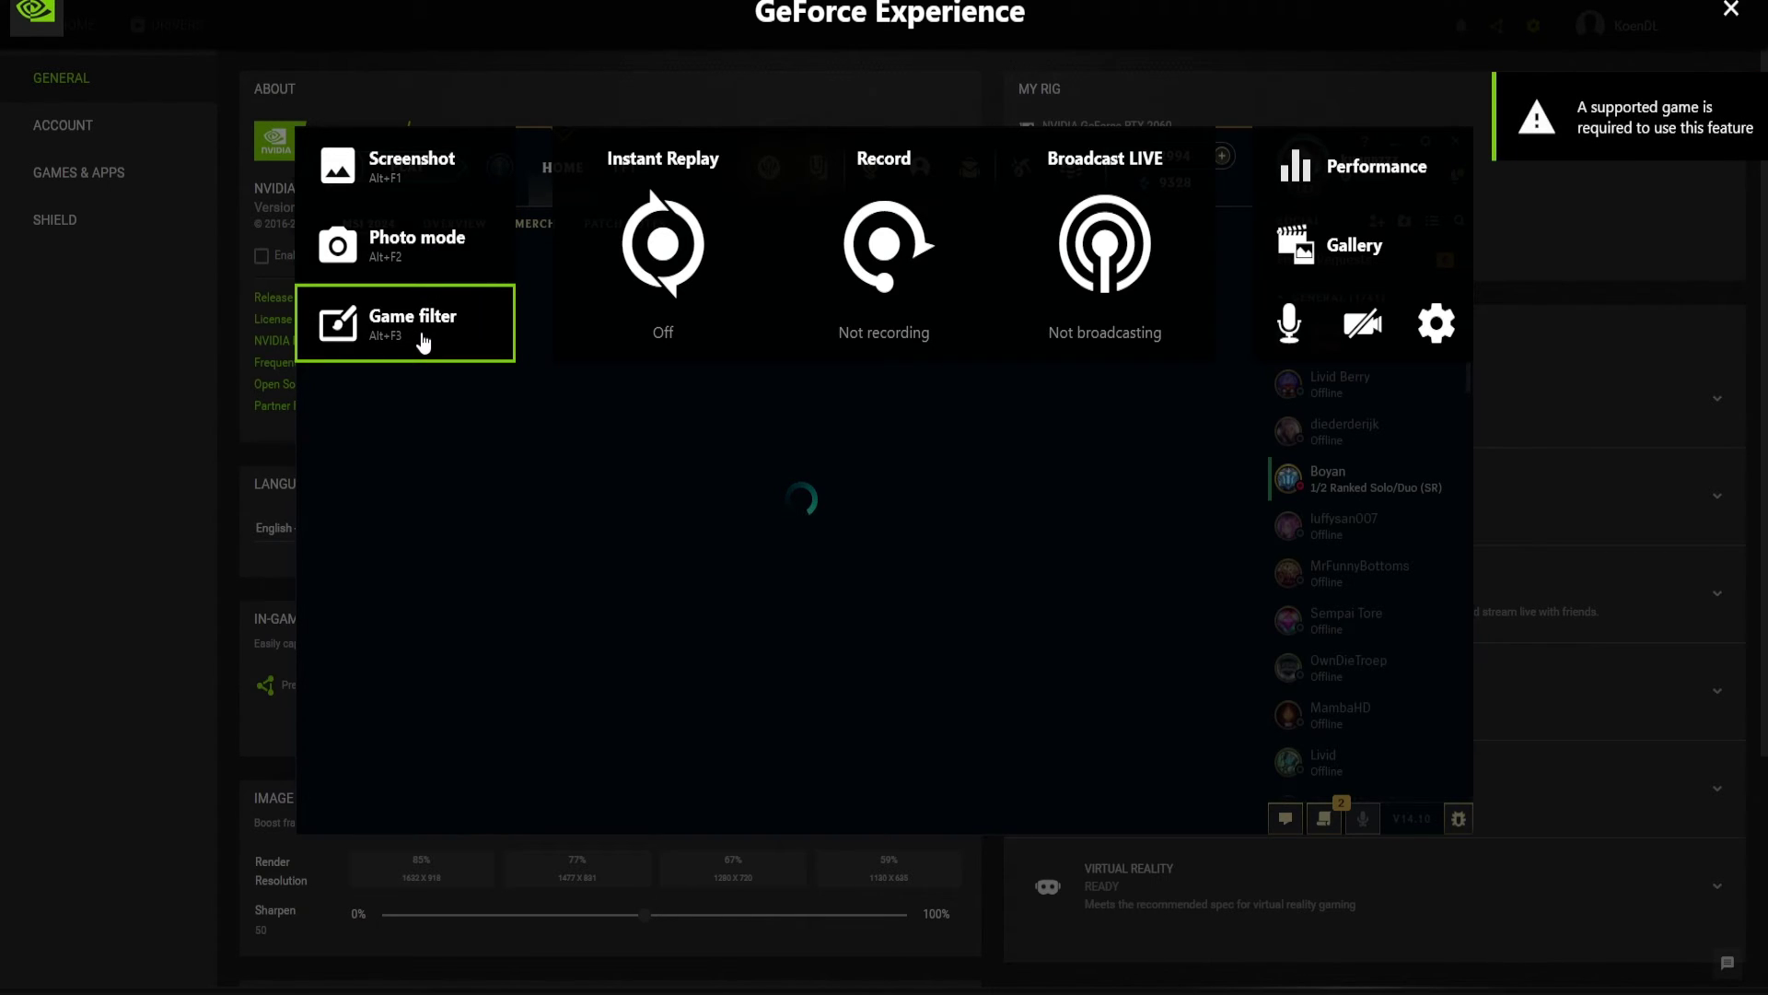
# Review the Instant Replay settings and save the Record video capture settings.
pyautogui.click(708, 292)
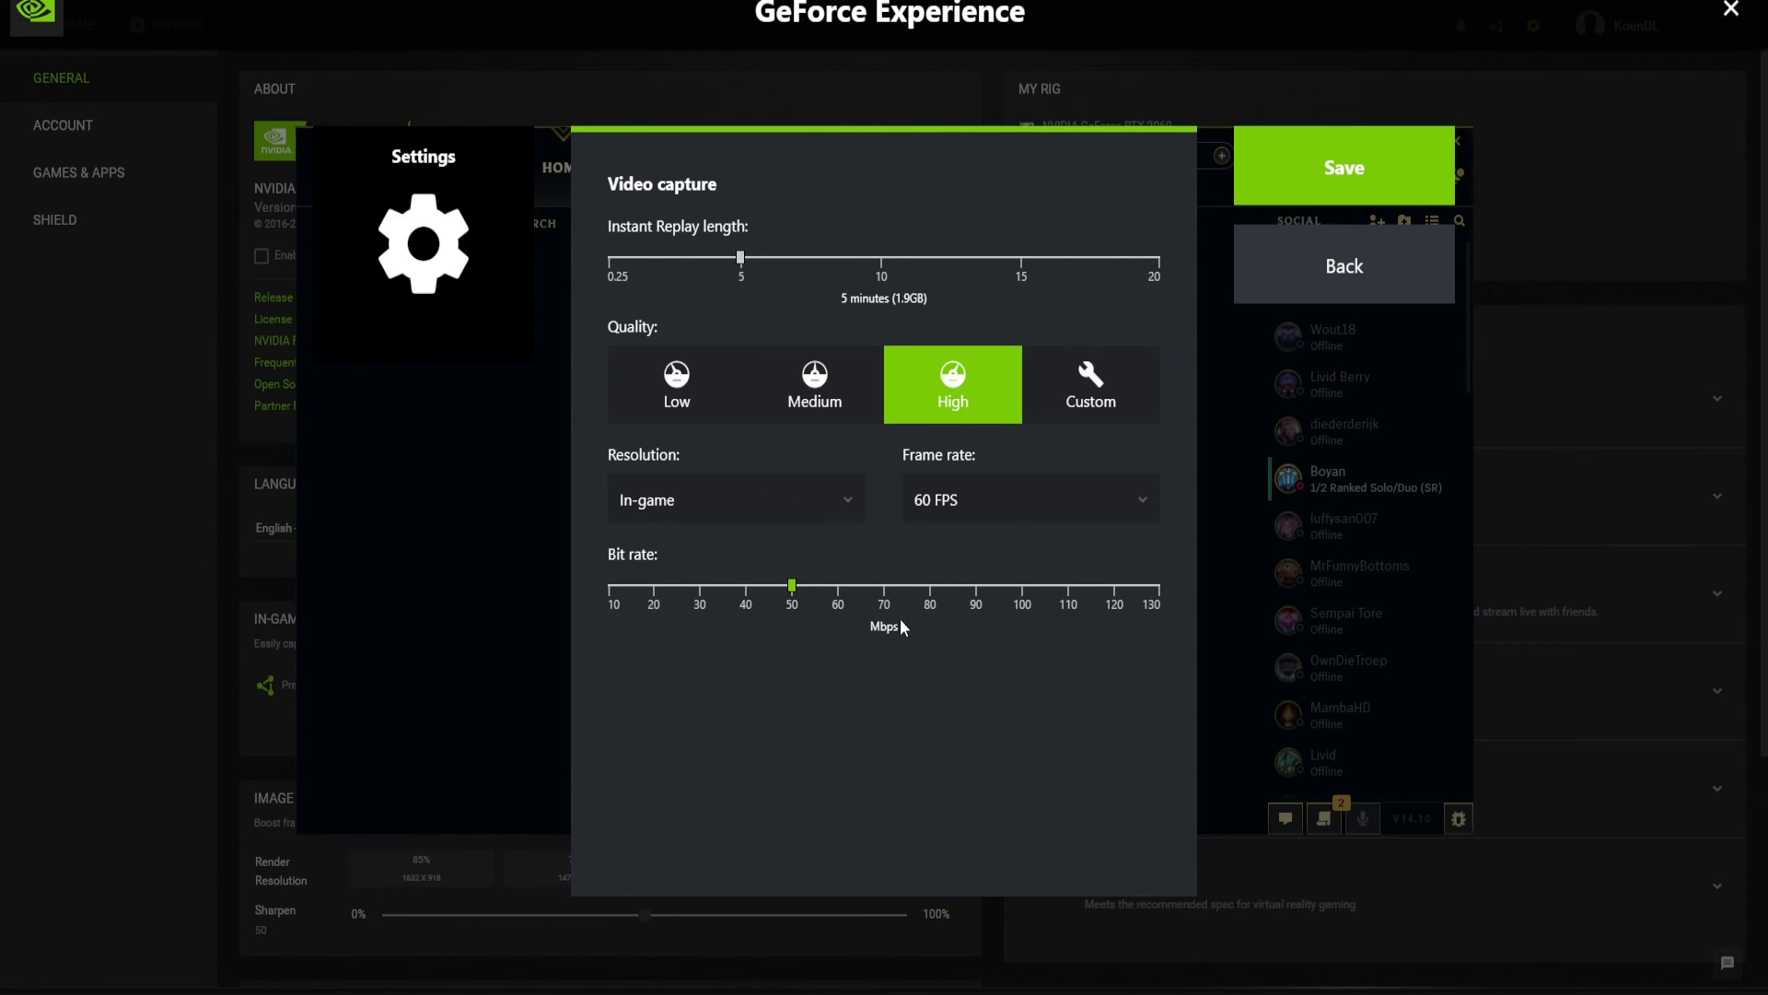
pyautogui.click(1400, 144)
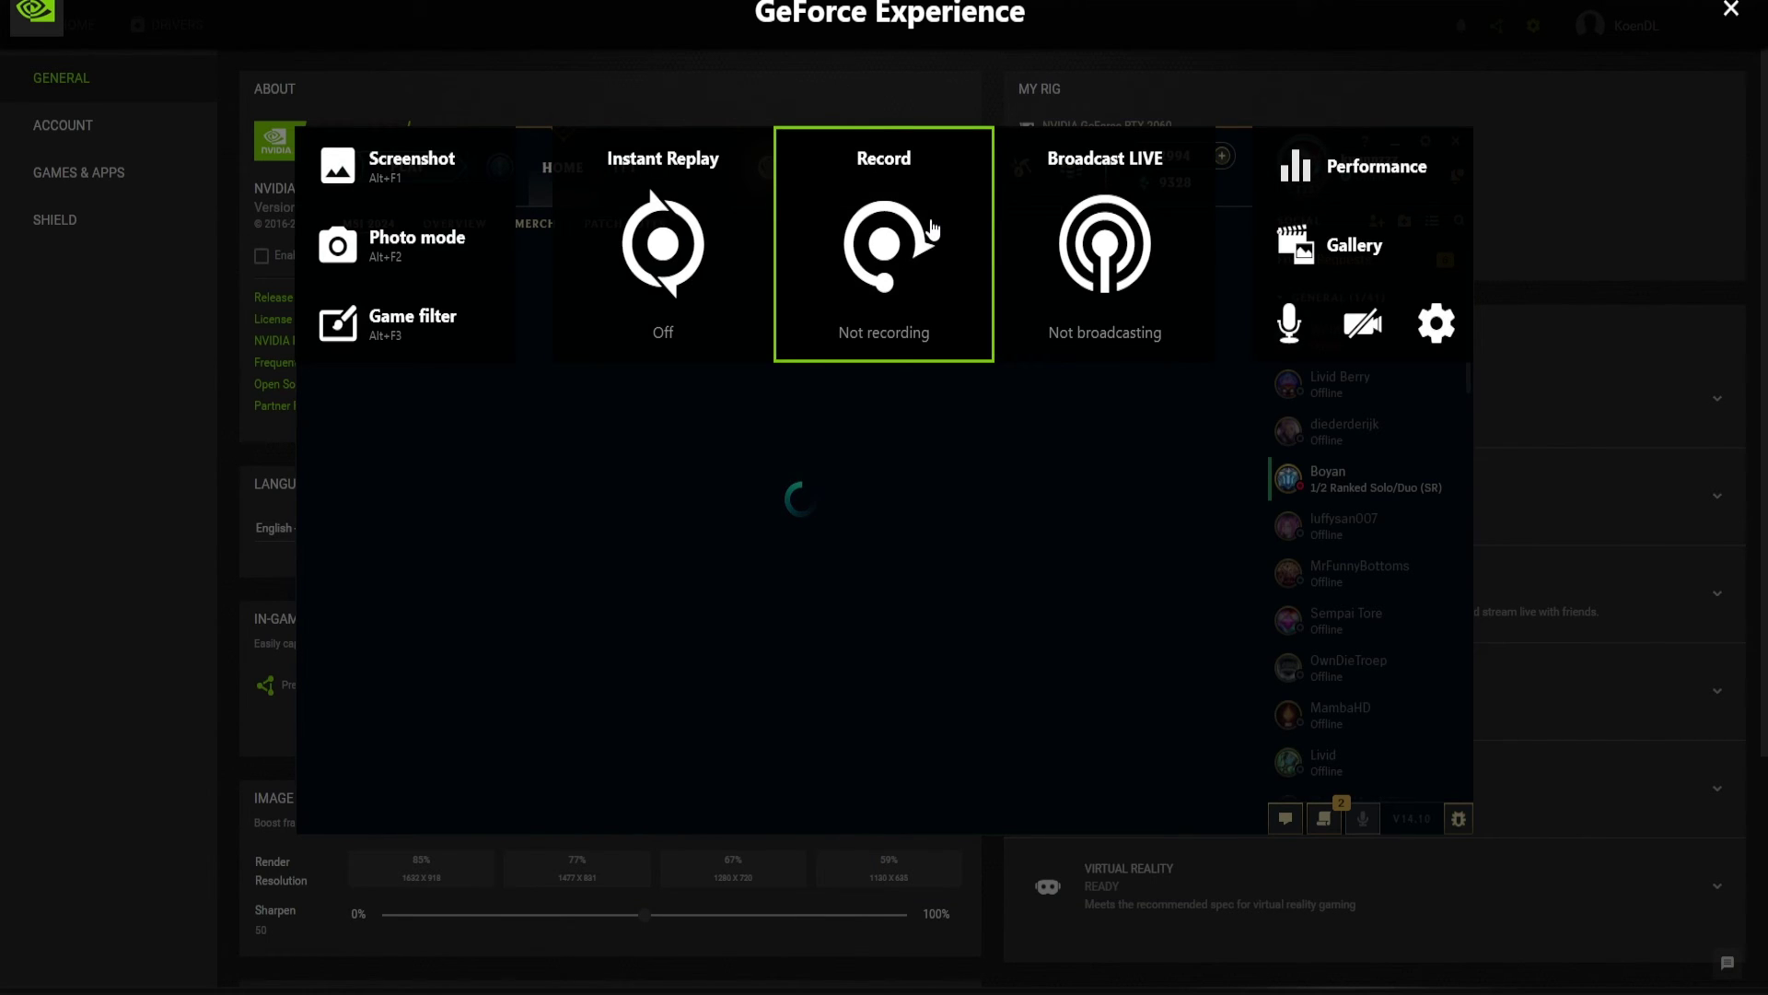
pyautogui.click(934, 230)
pyautogui.click(883, 430)
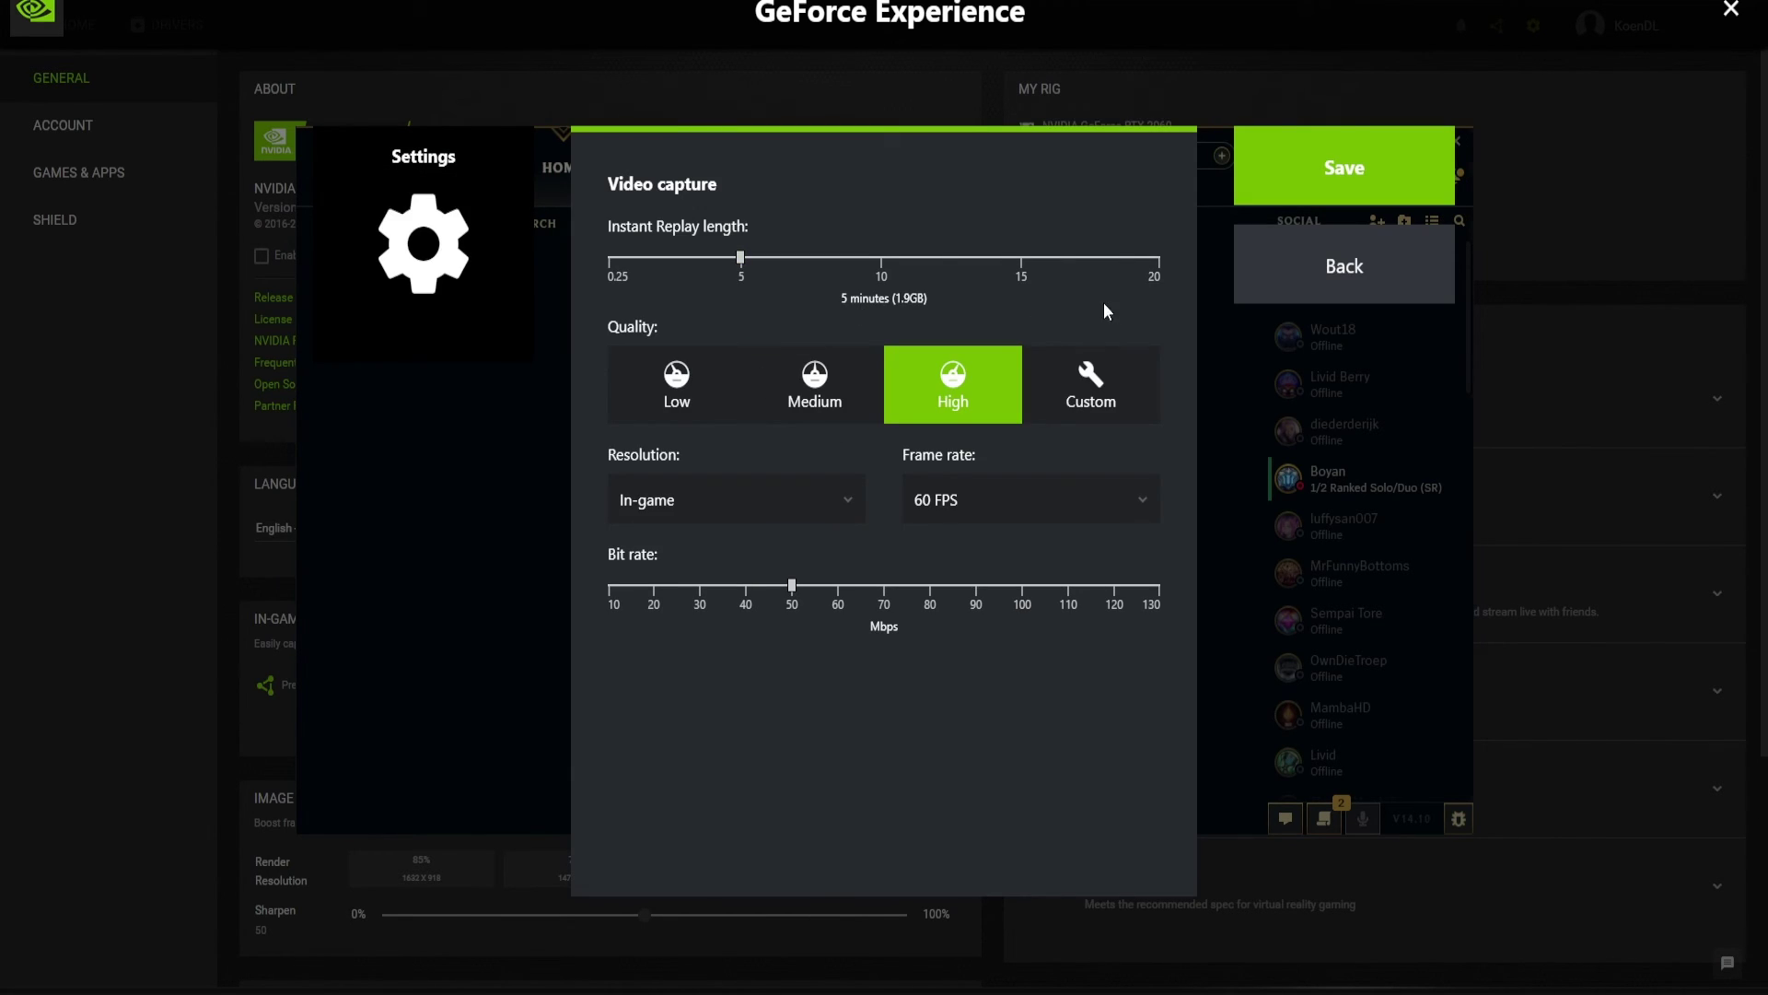
pyautogui.click(1398, 168)
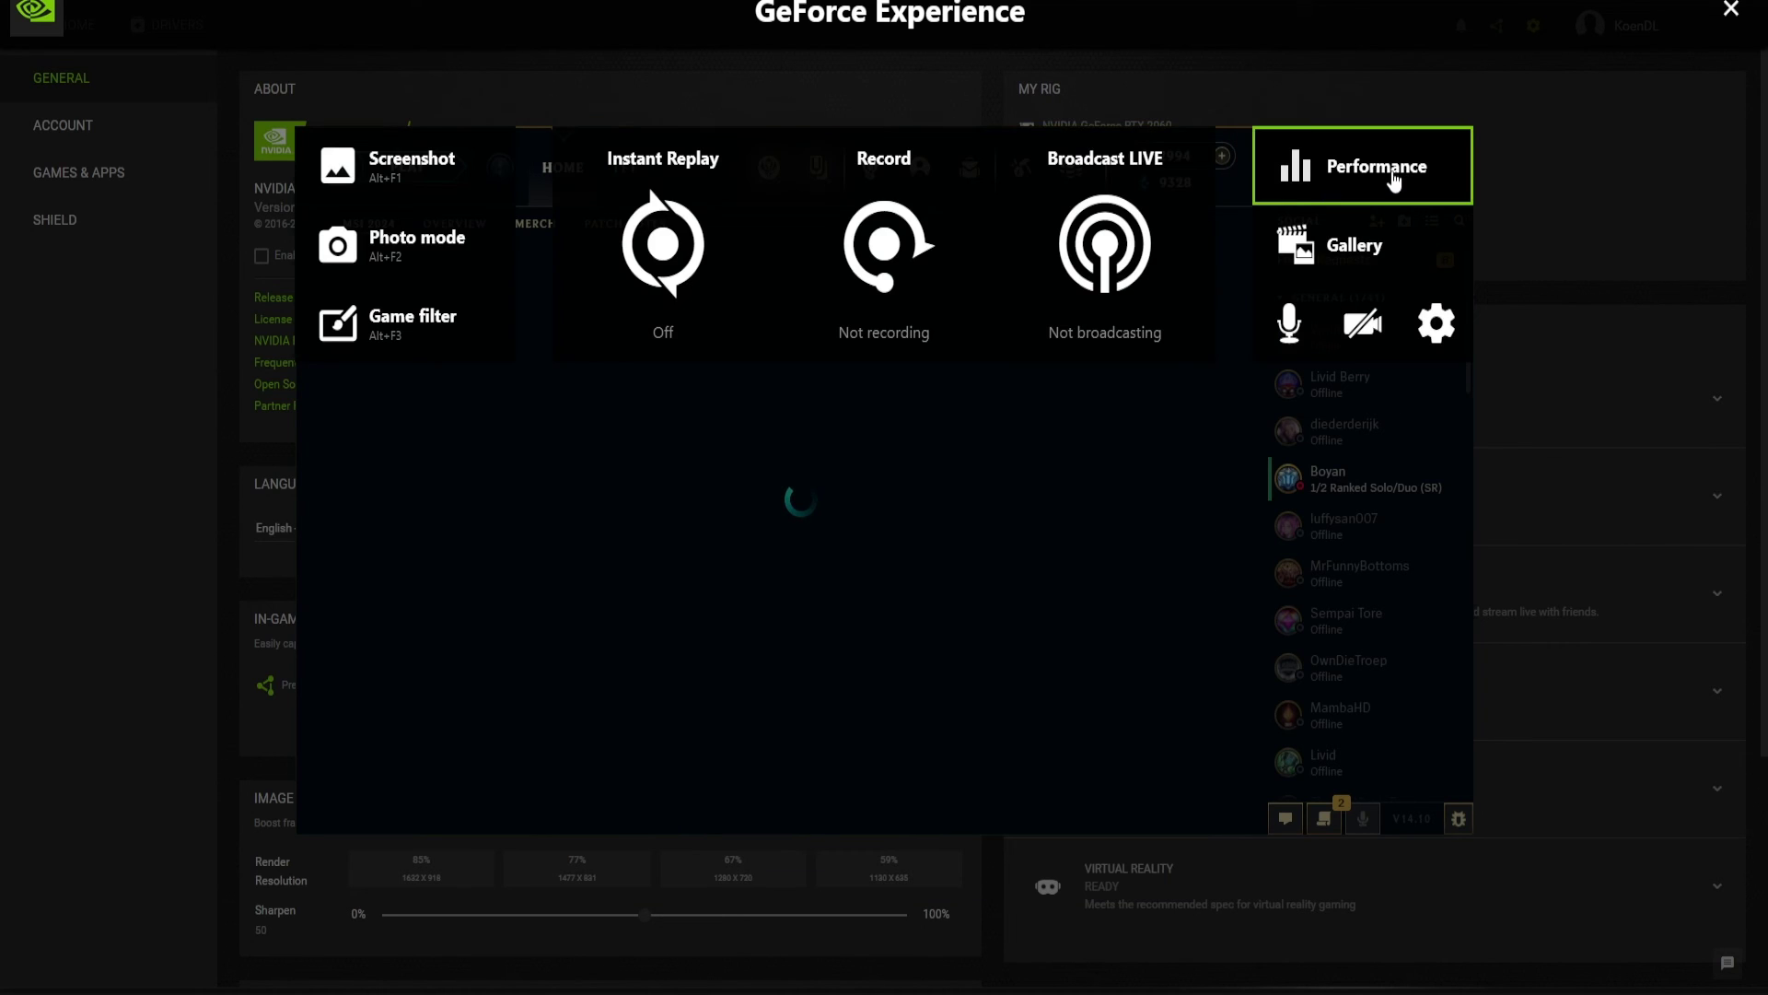
# Save the Broadcast LIVE settings, view live performance monitoring, then close it.
pyautogui.click(1098, 242)
pyautogui.click(1071, 429)
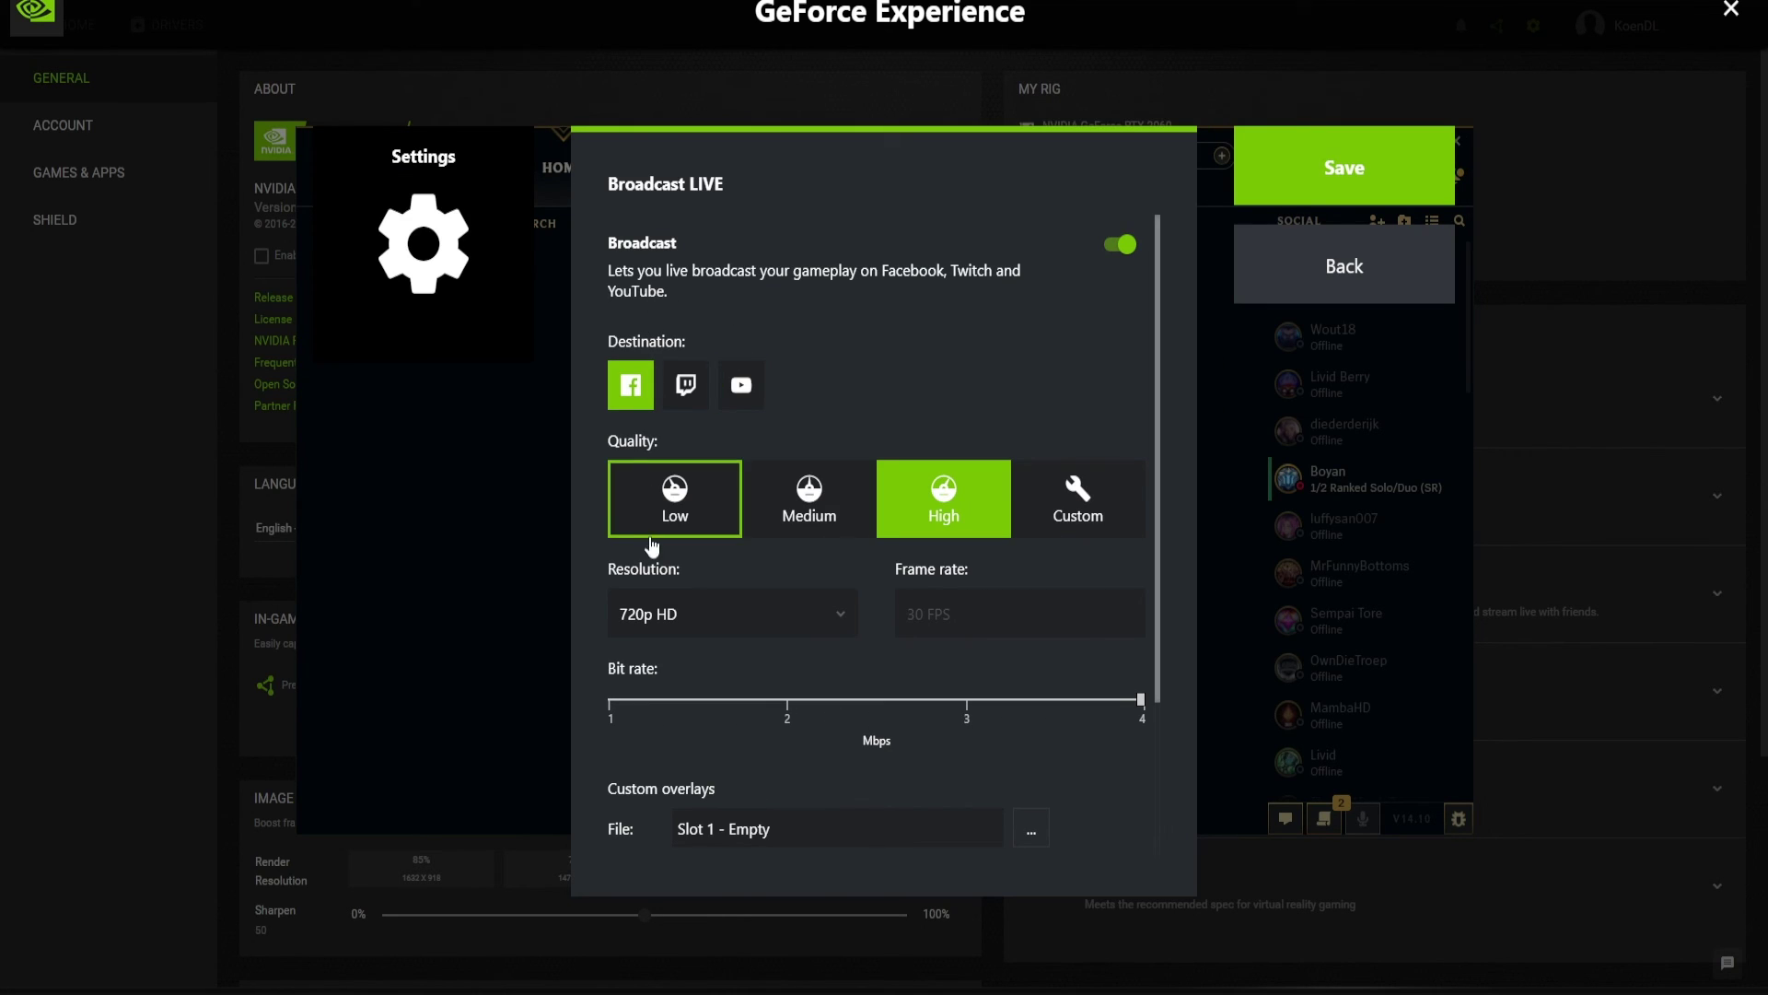
pyautogui.scroll(-2, 891, 635)
pyautogui.scroll(-1, 948, 644)
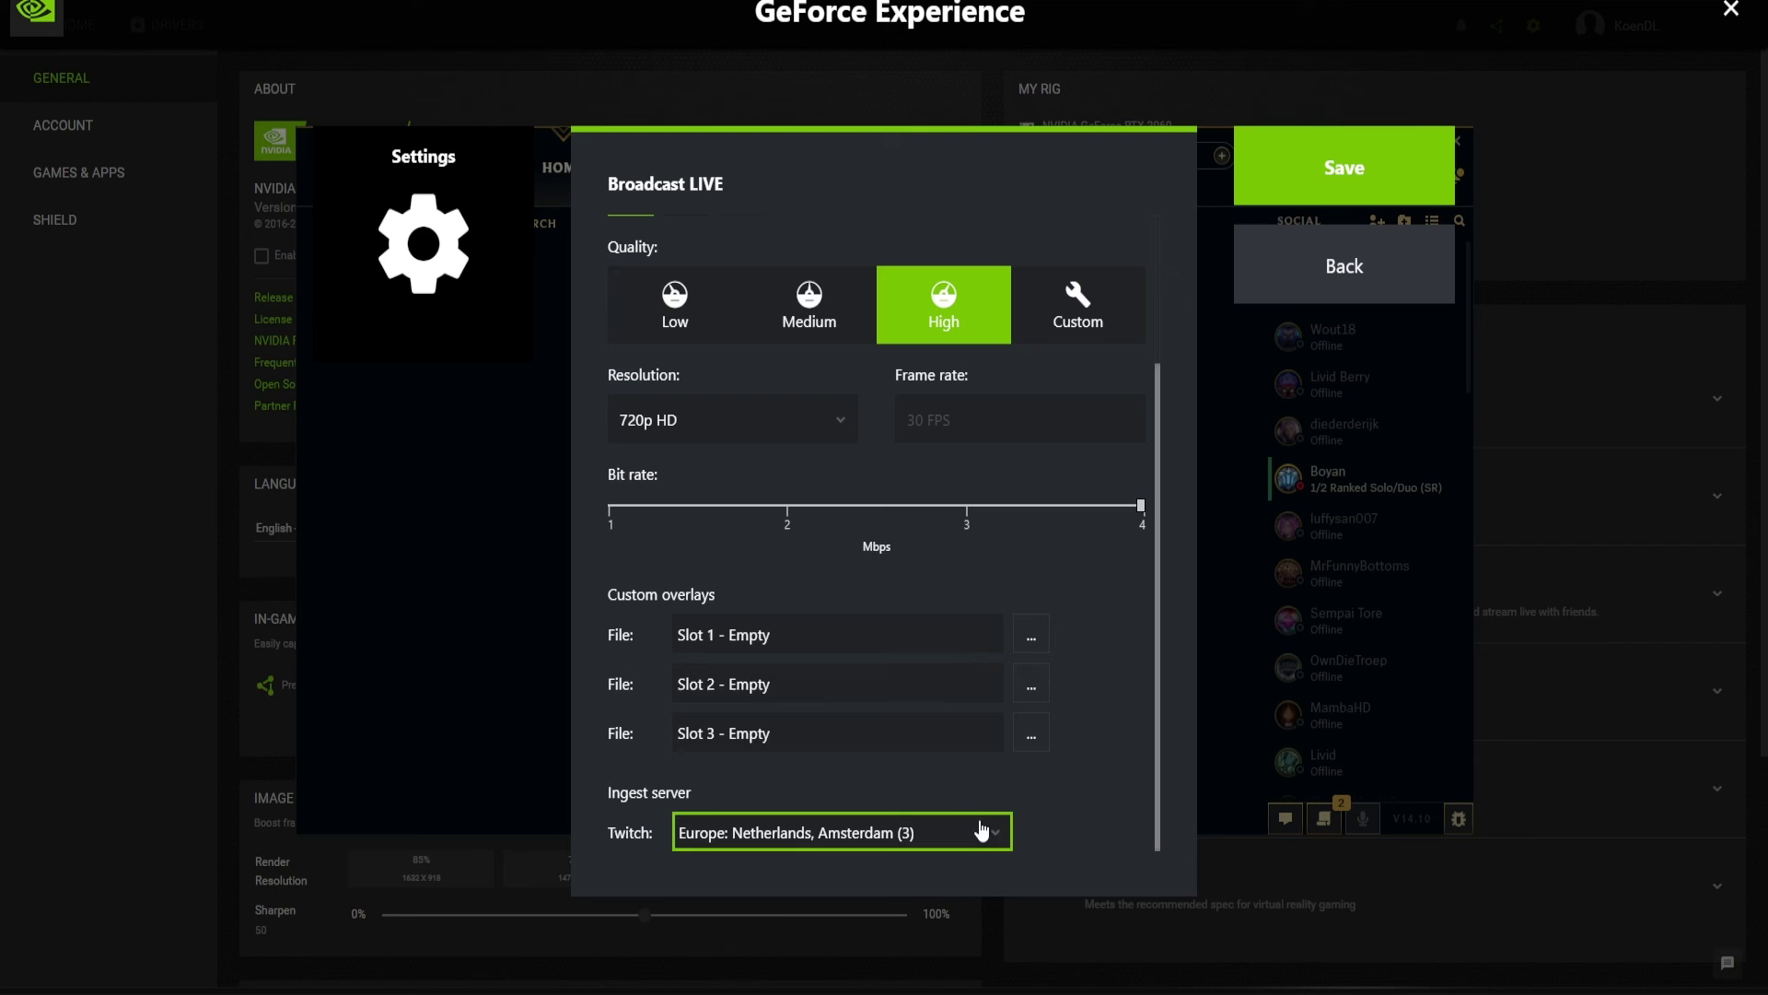
pyautogui.scroll(3, 1065, 774)
pyautogui.click(1366, 190)
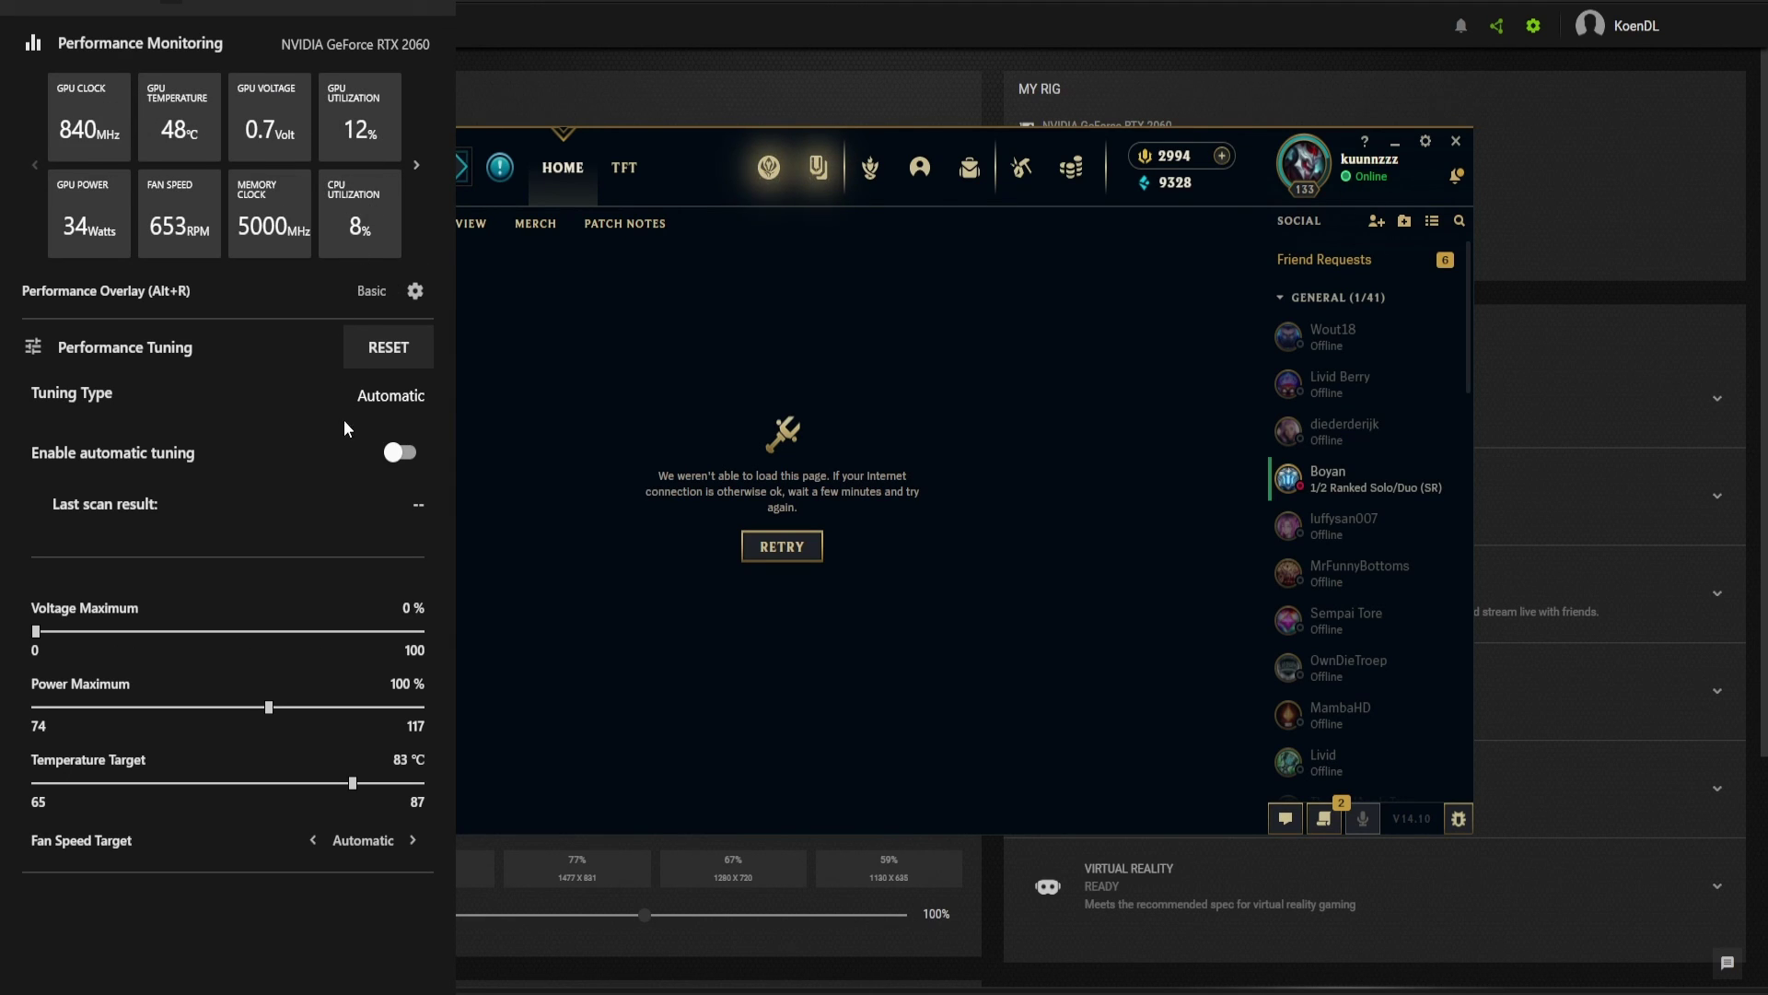
pyautogui.press('Escape')
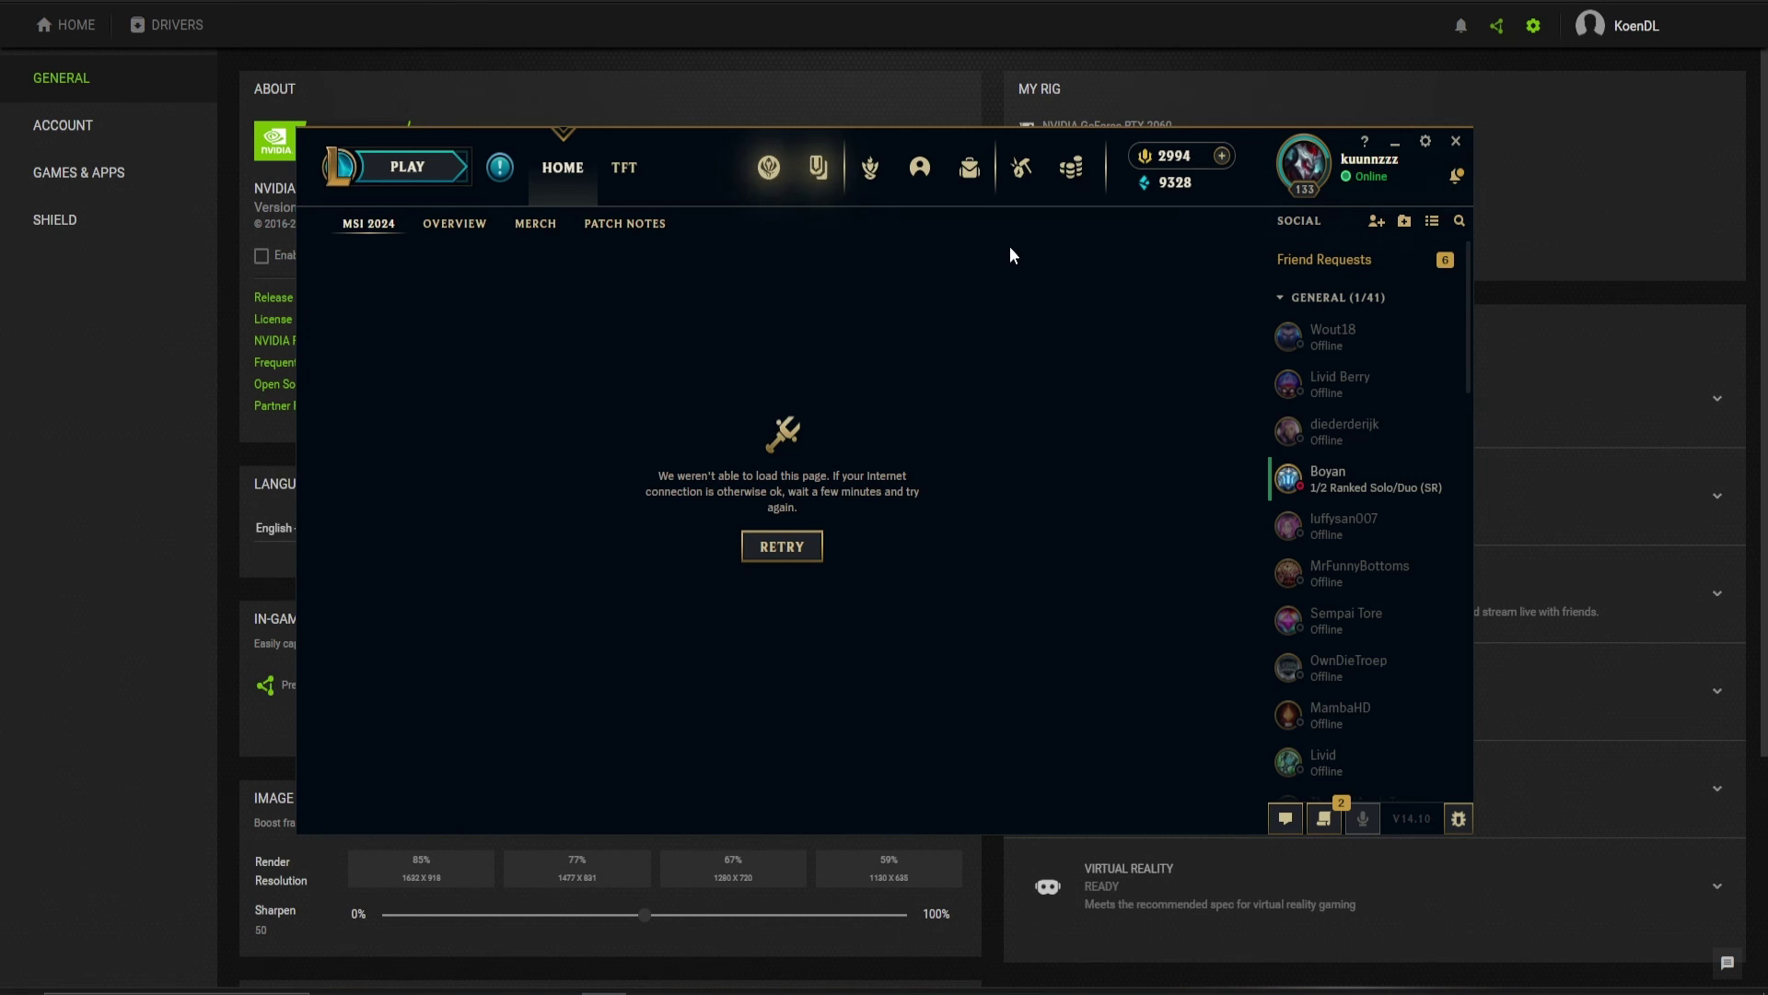
# Reopen the overlay, check the microphone mode choices, and open the overlay settings list.
pyautogui.hotkey('alt', 'z')
pyautogui.click(1286, 332)
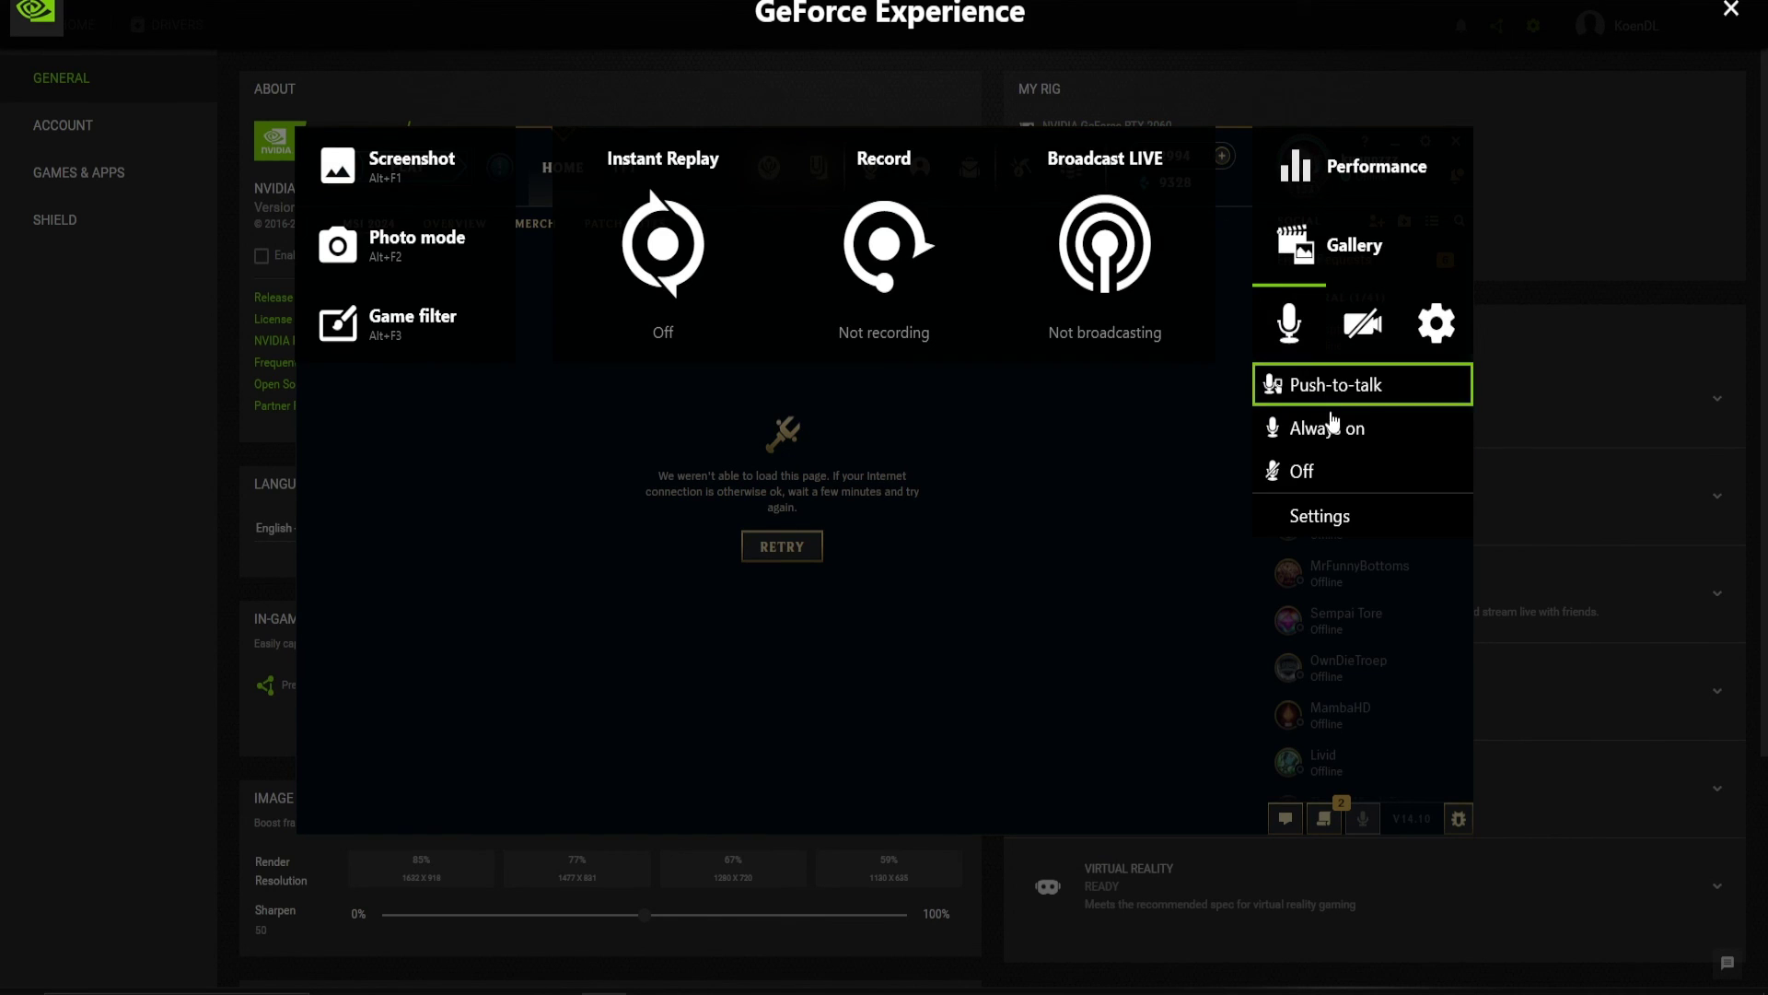
pyautogui.click(1355, 382)
pyautogui.click(1434, 325)
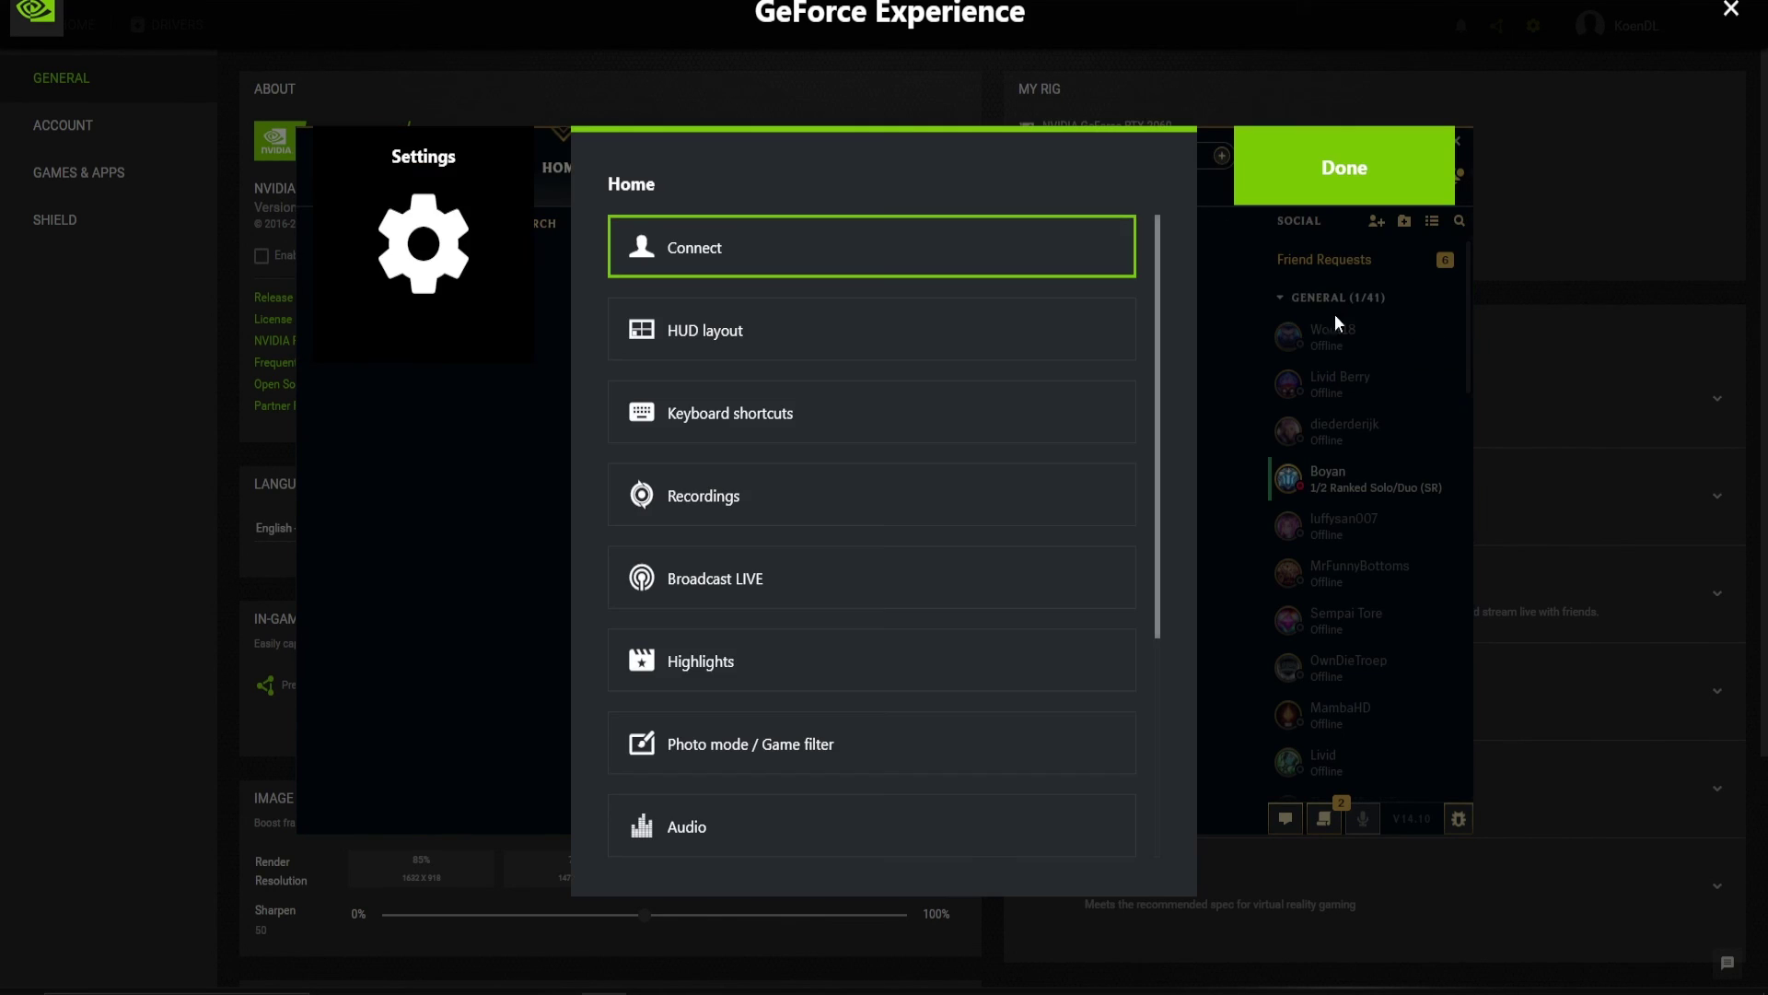
pyautogui.scroll(-1, 952, 581)
pyautogui.scroll(-3, 934, 692)
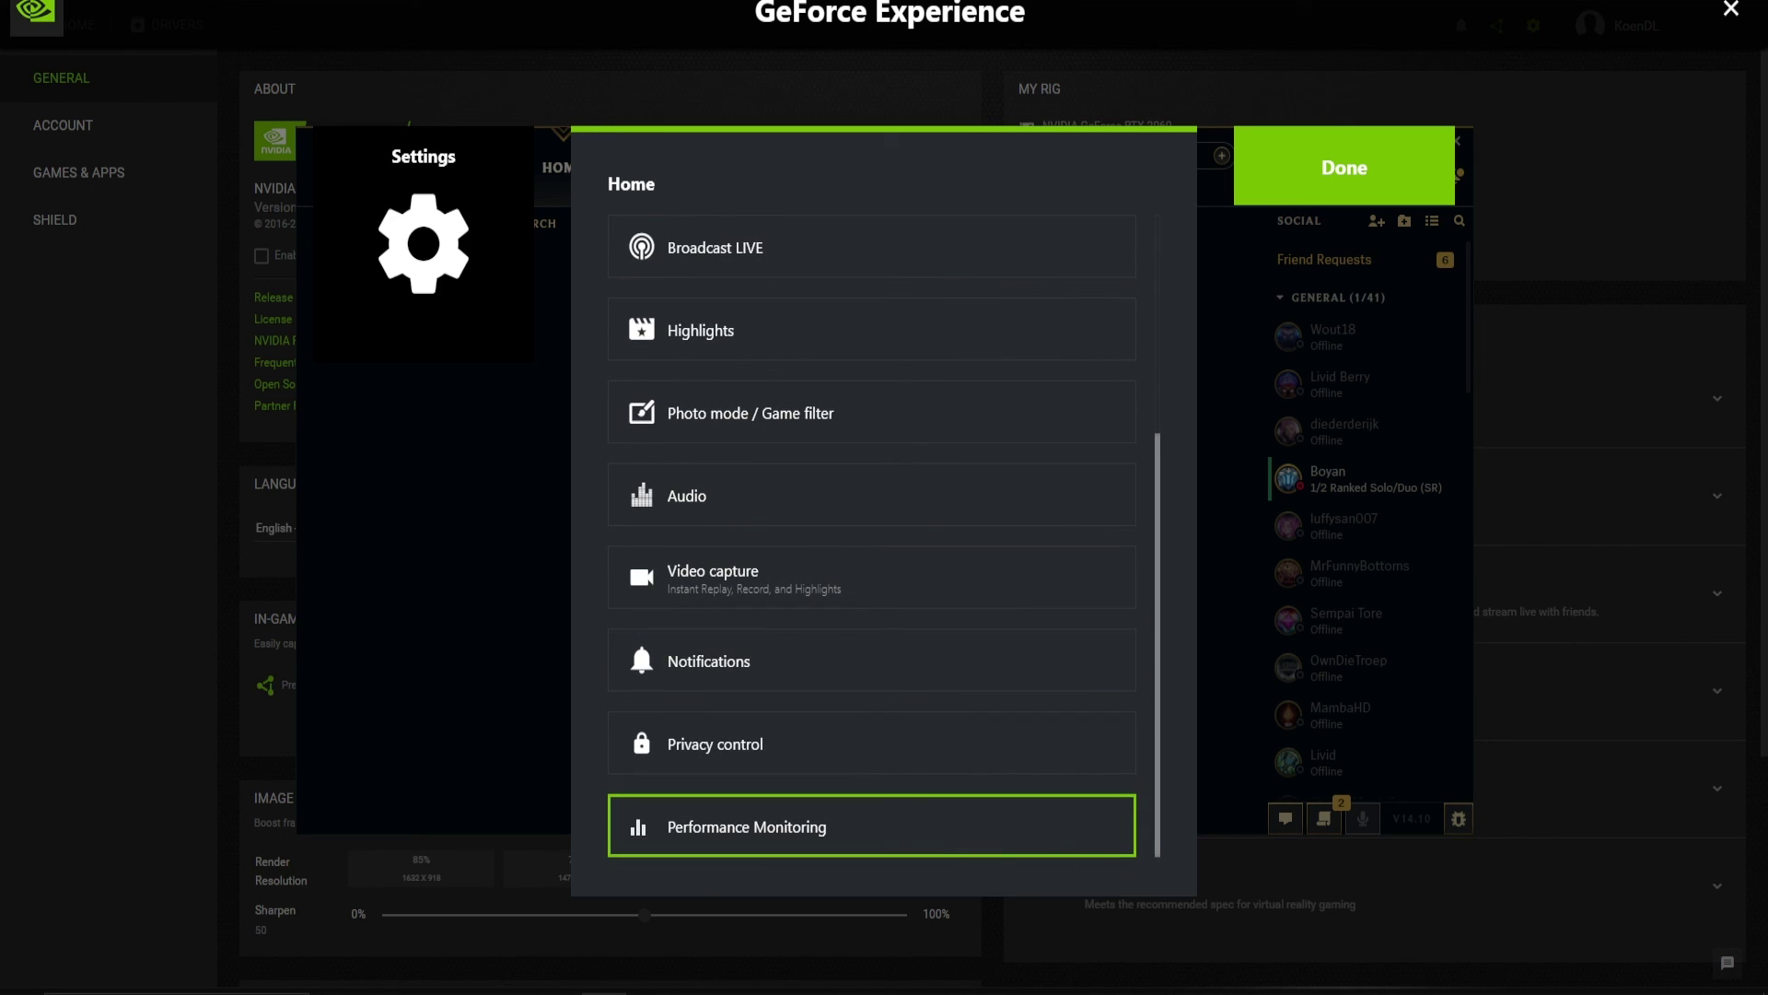